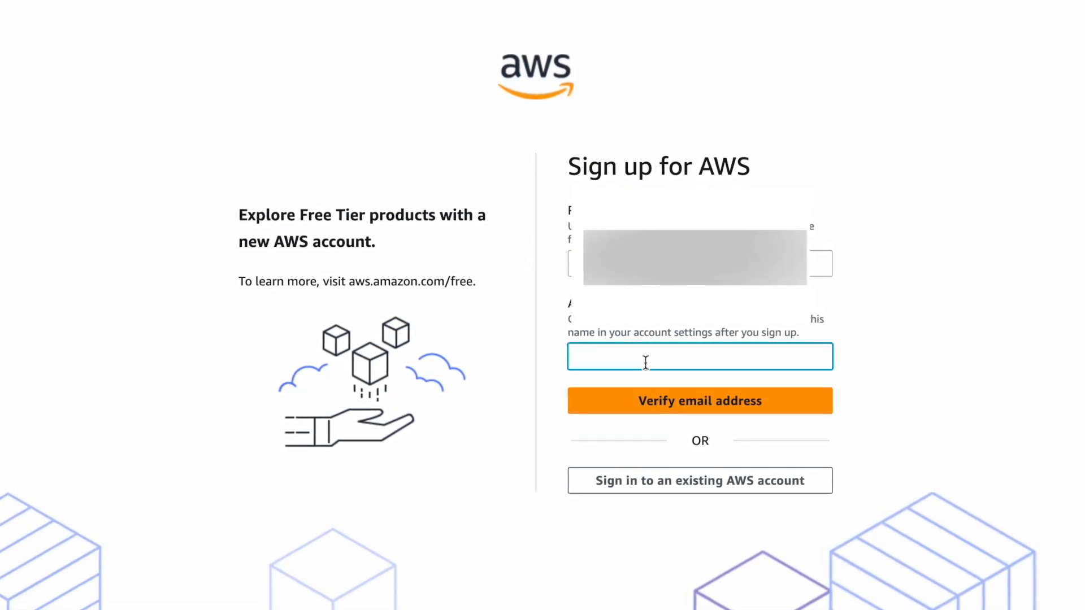
Name the new AWS account EEH and request verification of the root email address.
type("EEH")
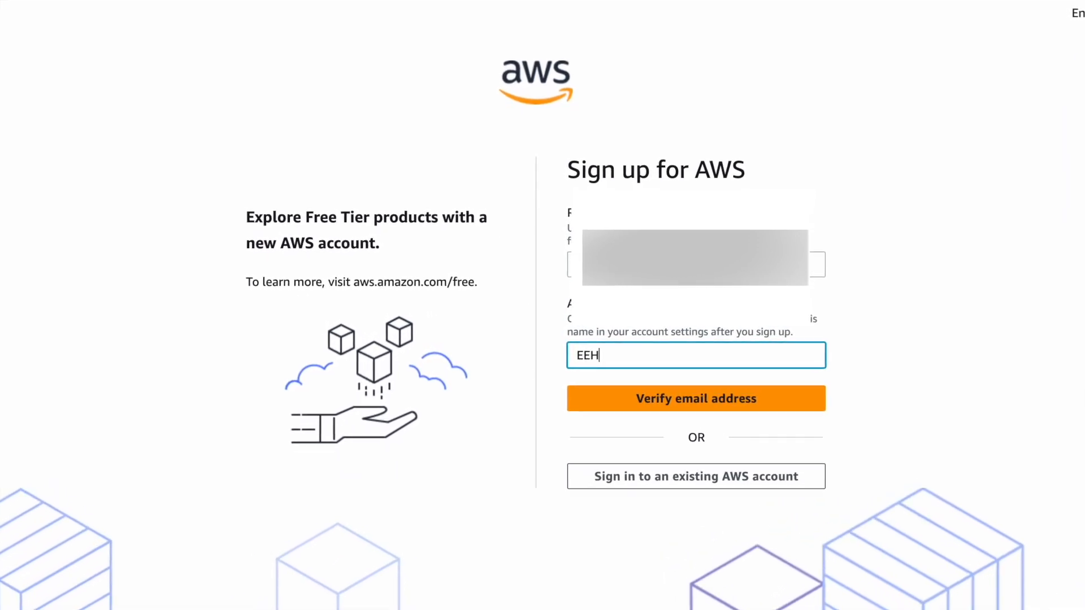
left_click(729, 392)
left_click(711, 392)
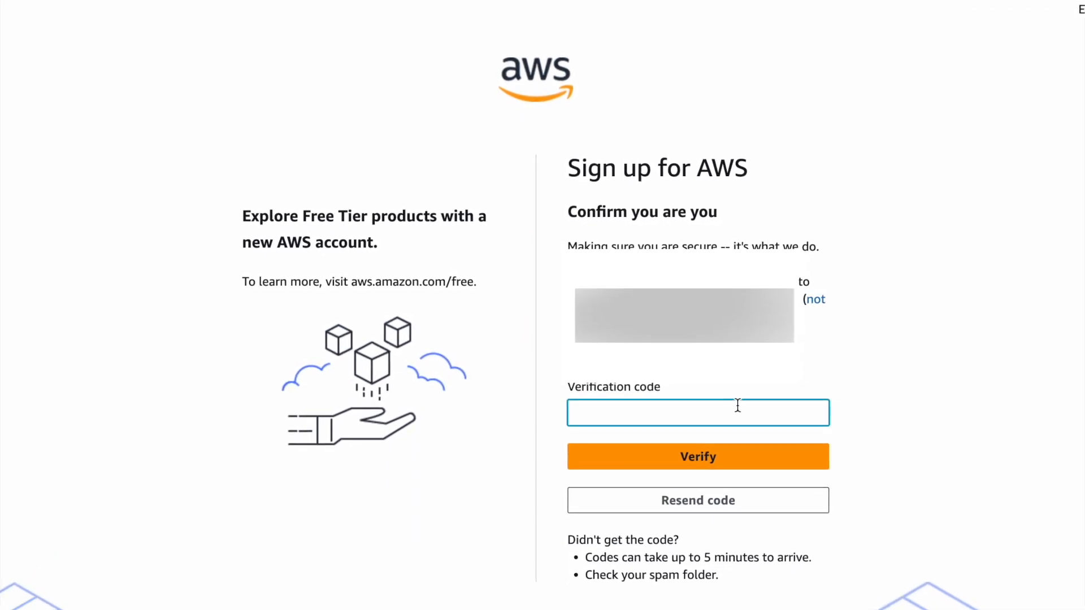
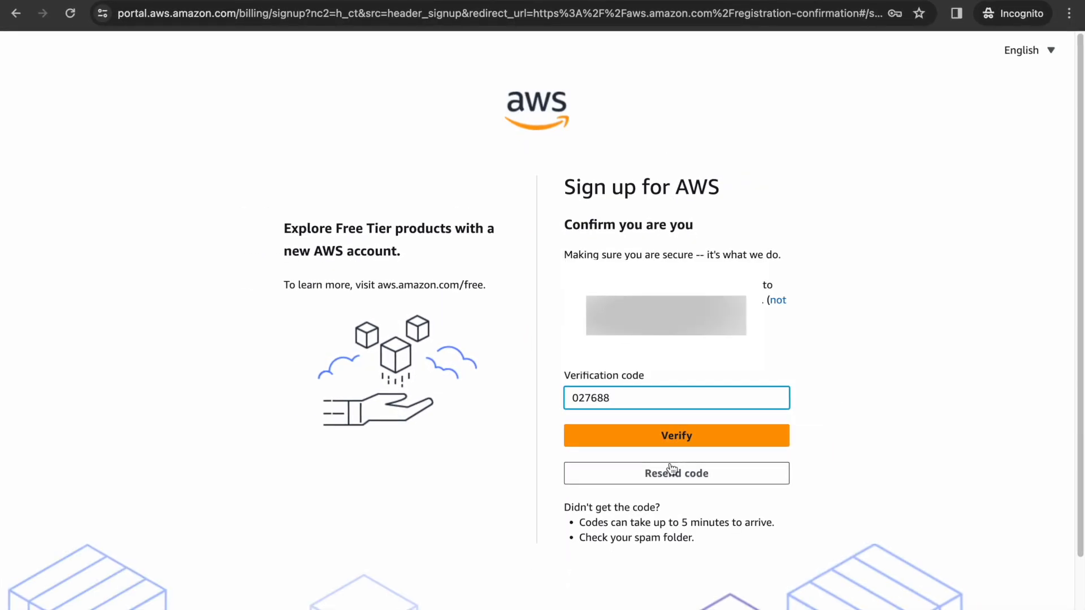
Verify the email with the received verification code, and create and confirm the root user password.
left_click(691, 436)
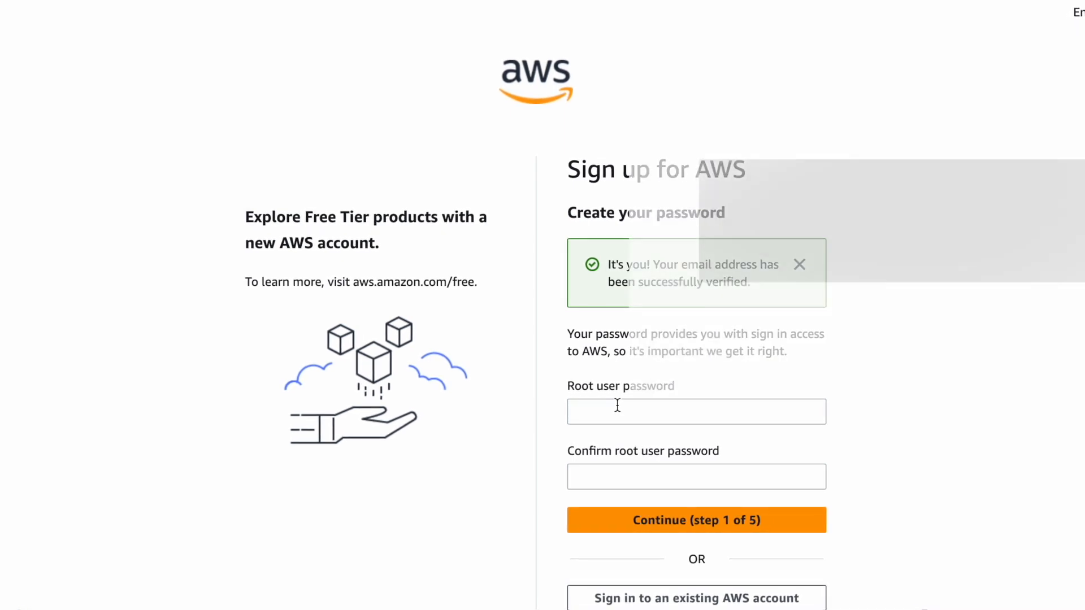
left_click(621, 410)
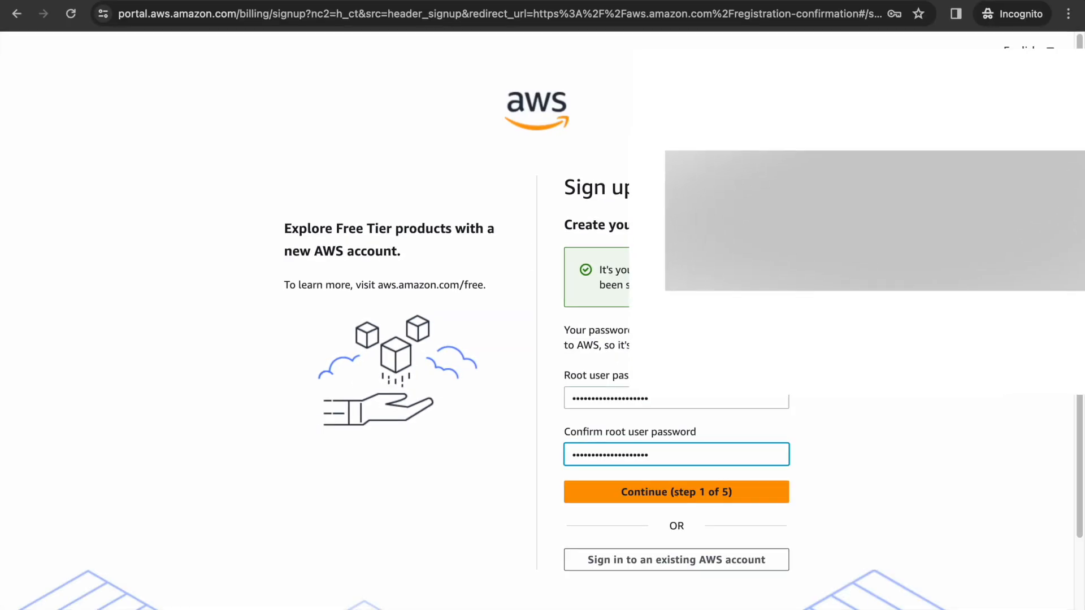
left_click(671, 499)
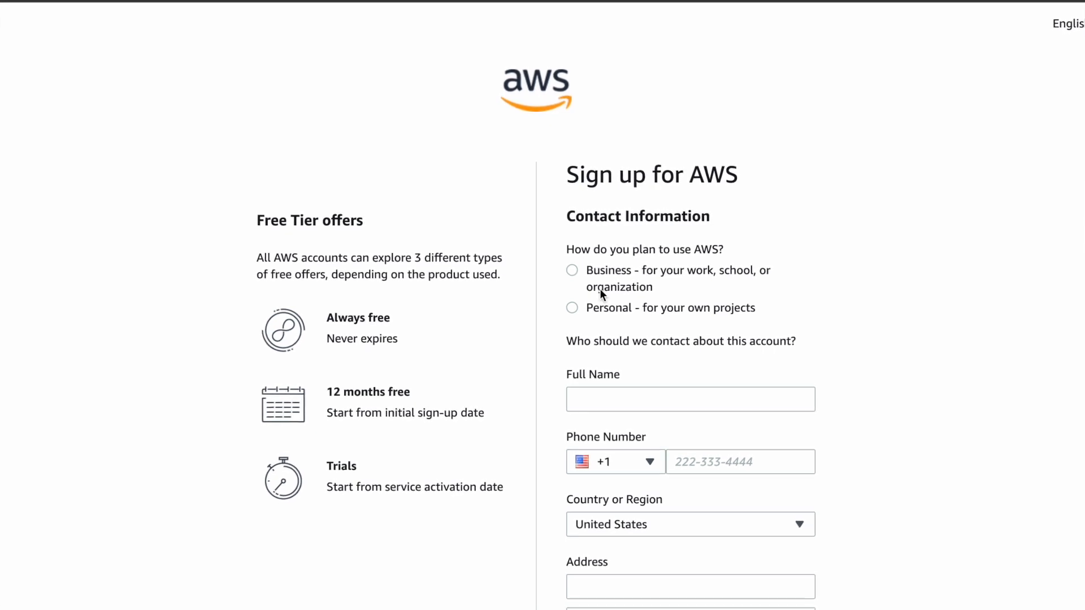
Choose Personal use for the account and set the contact country to United Kingdom.
left_click(574, 308)
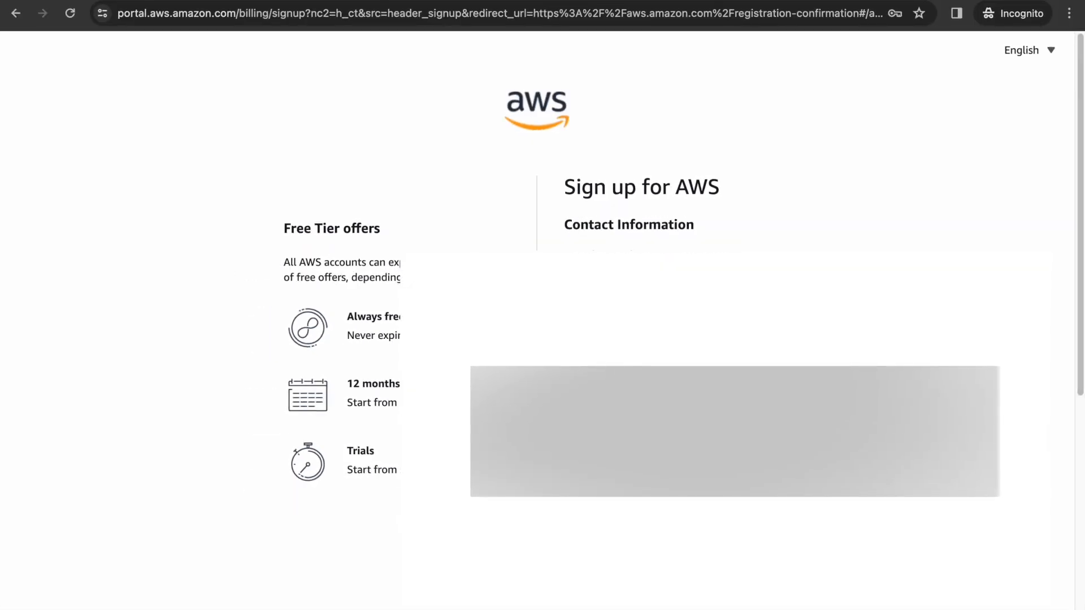
left_click(681, 480)
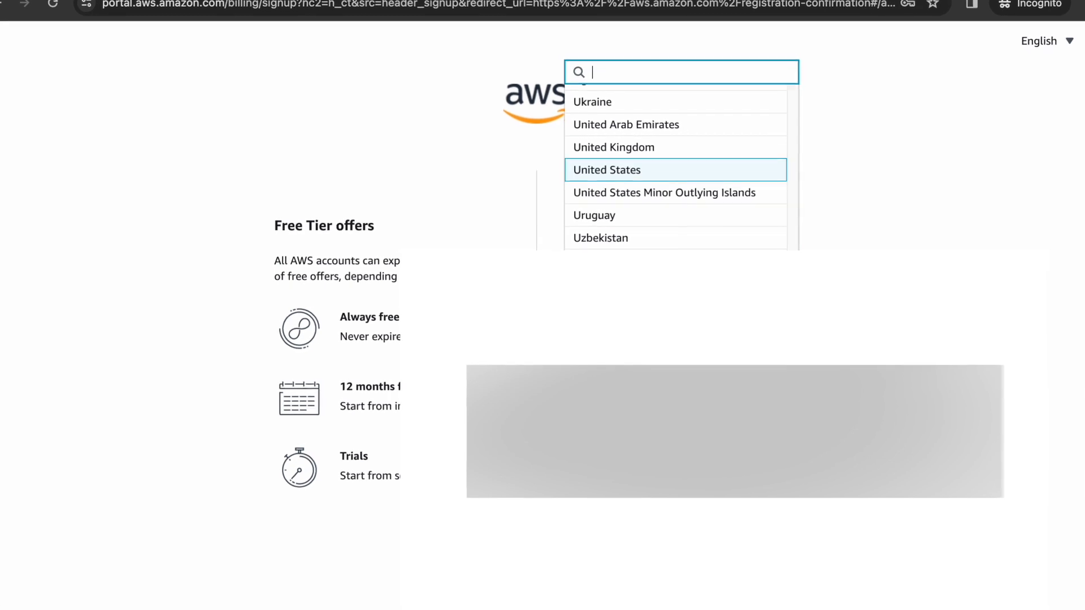
left_click(594, 148)
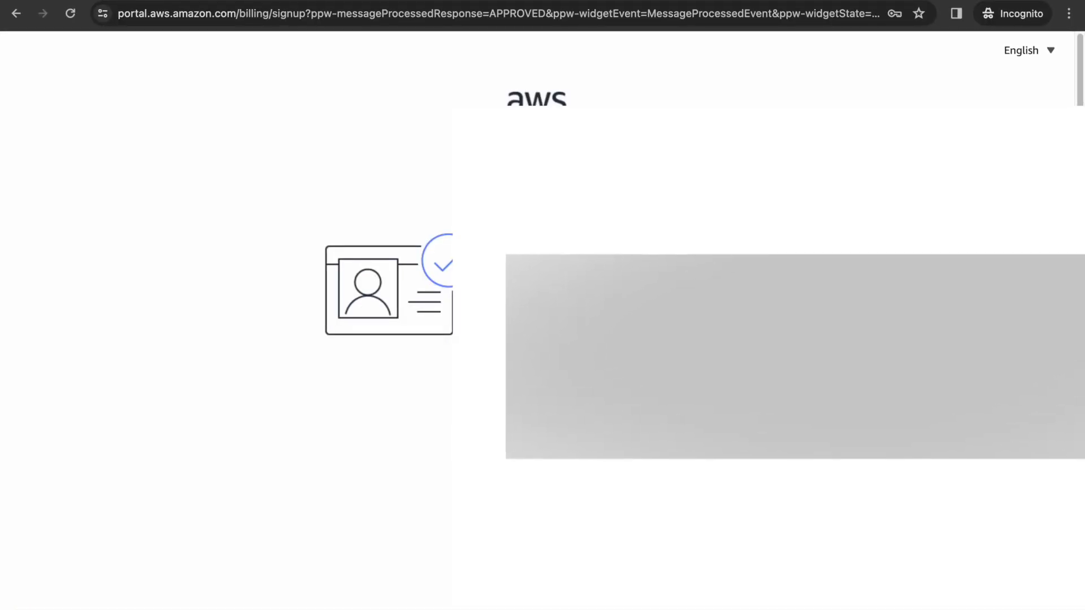
Set the country code for the phone identity check to United Kingdom (+44).
scroll(542, 320, "down", 3)
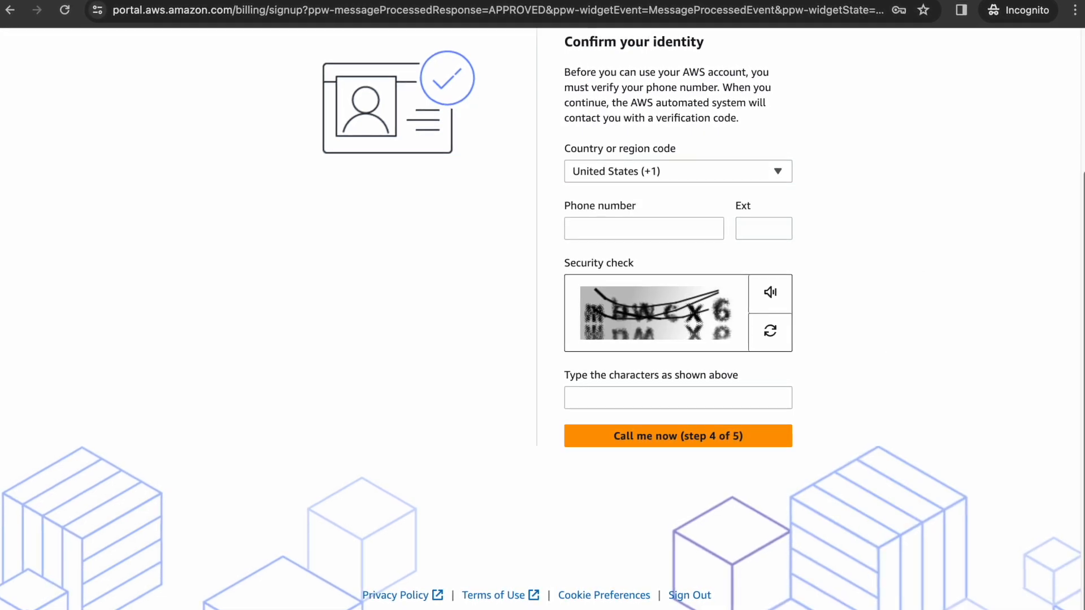
scroll(1077, 340, "up", 2)
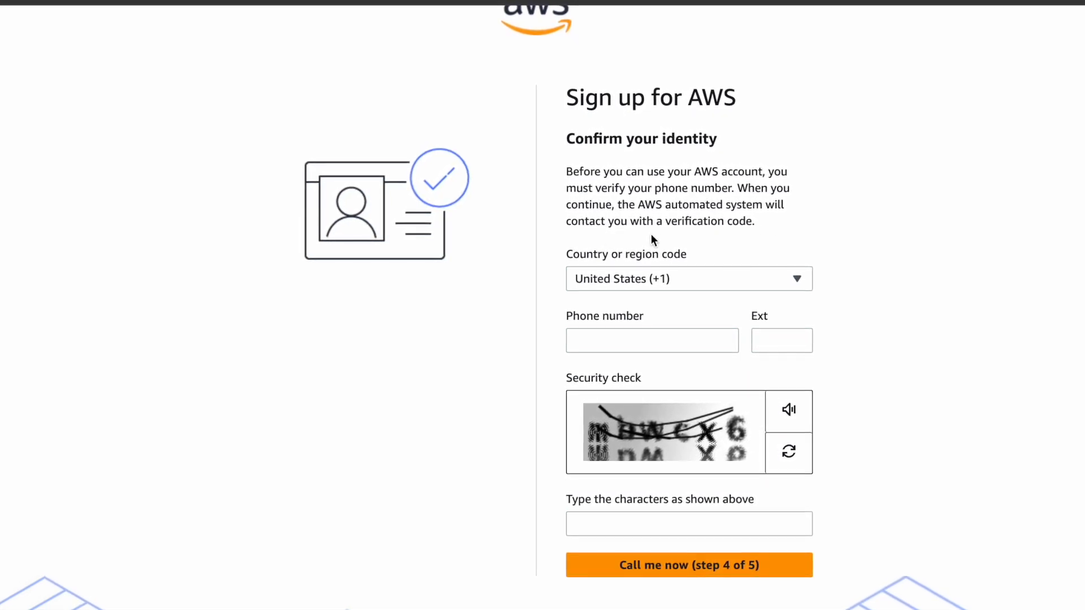
left_click(686, 279)
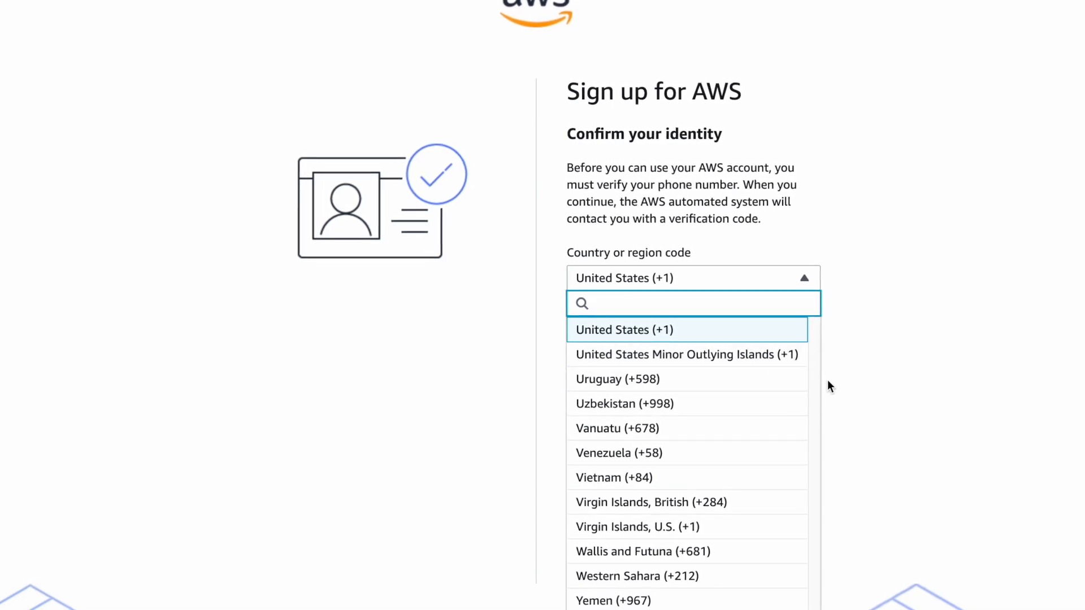
mouse_move(820, 609)
left_mouse_down()
mouse_move(823, 582)
mouse_move(831, 609)
left_mouse_up()
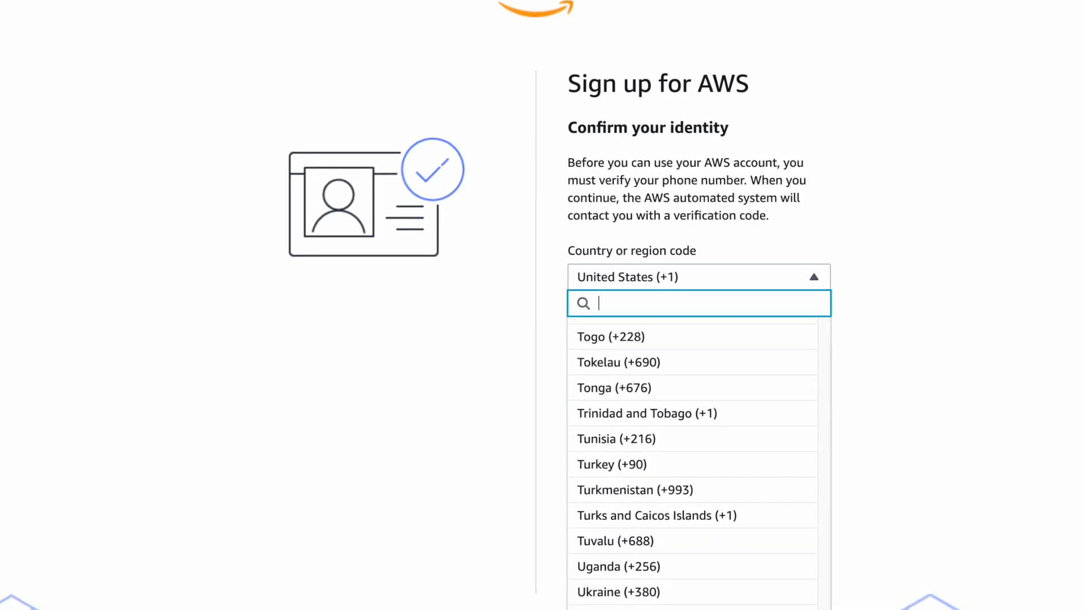
left_click(650, 609)
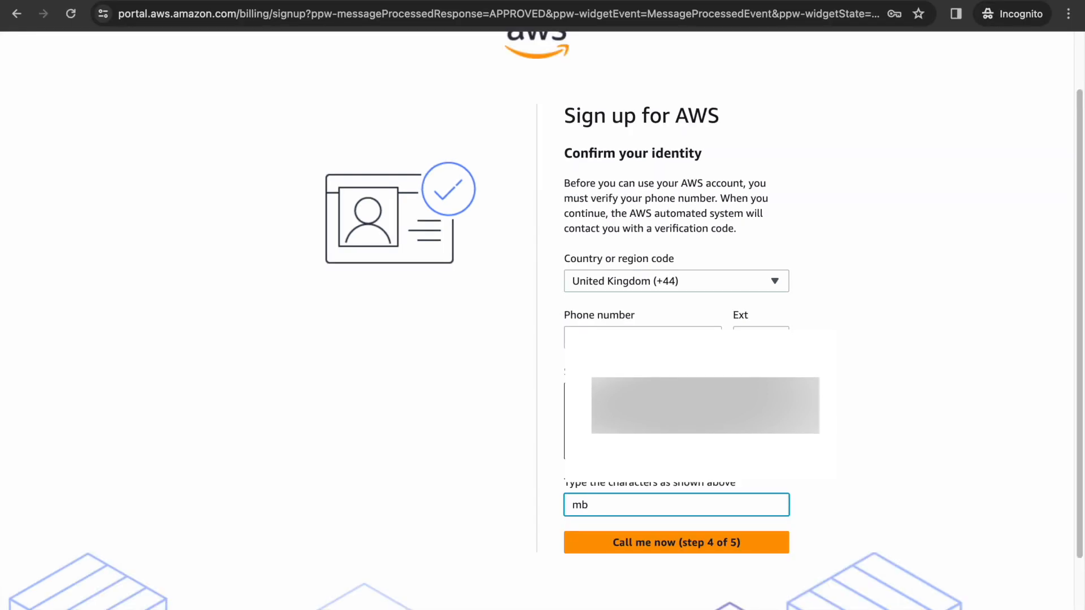
Fill in the security check characters and request the identity verification call.
type("d")
key("BackSpace")
type("cx")
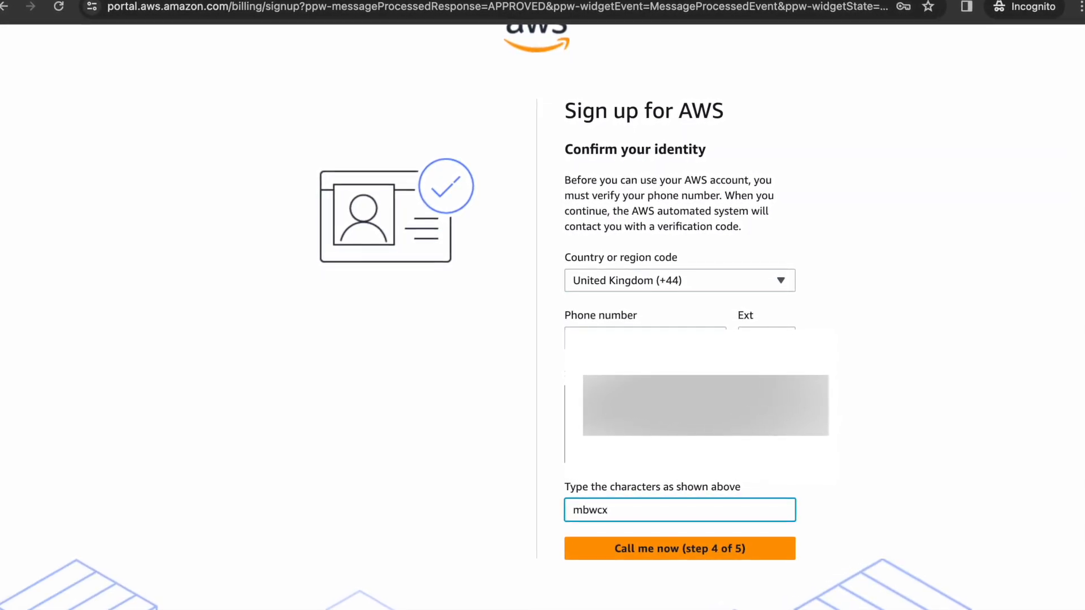
type("6")
left_click(639, 551)
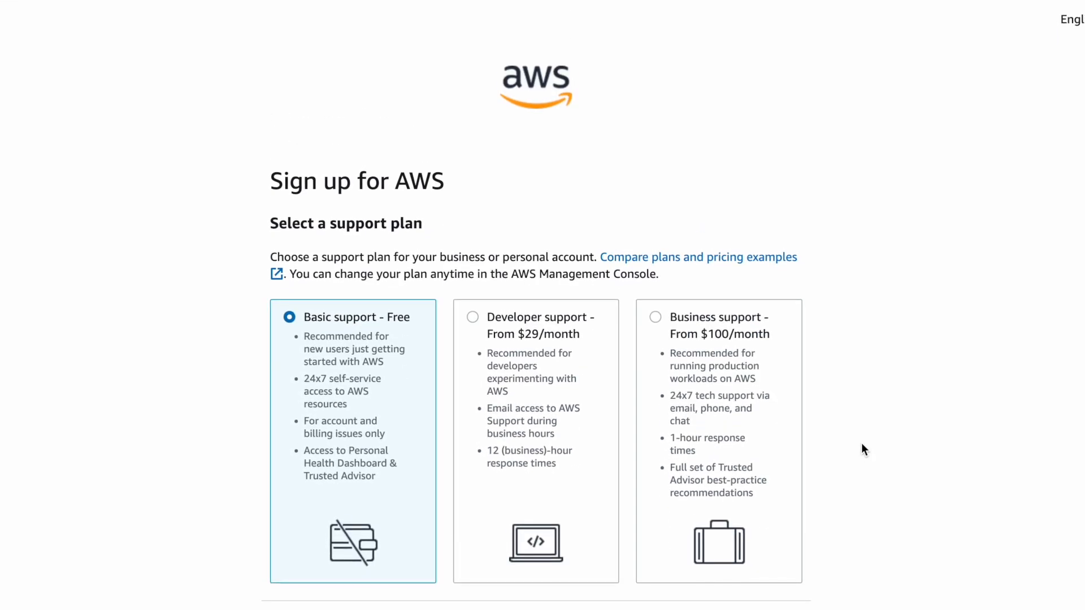
Complete the sign-up with the free Basic support plan and go to the AWS Management Console.
scroll(863, 445, "down", 5)
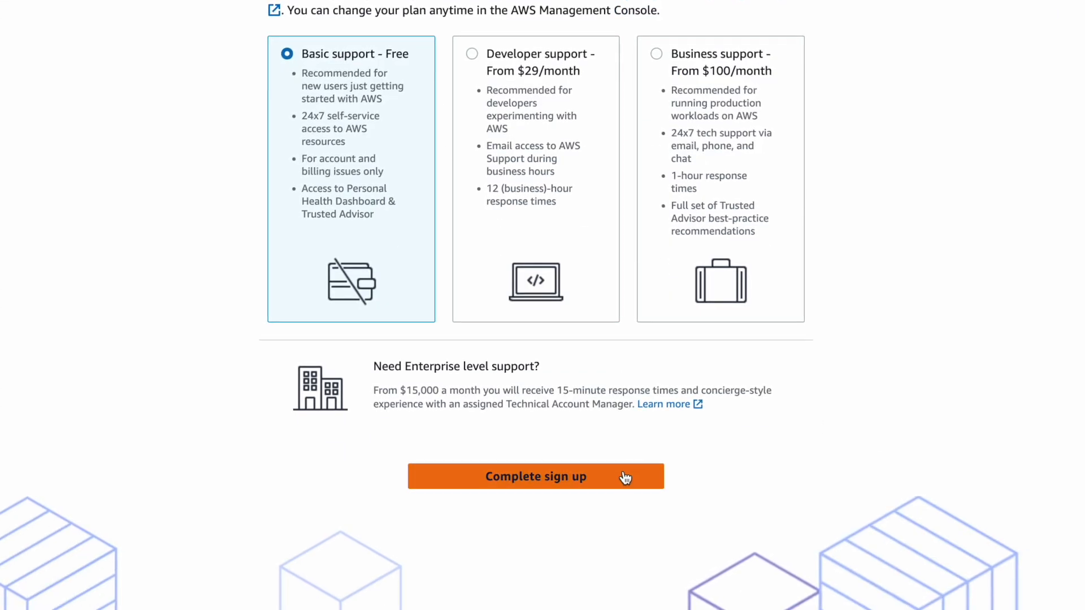
left_click(605, 481)
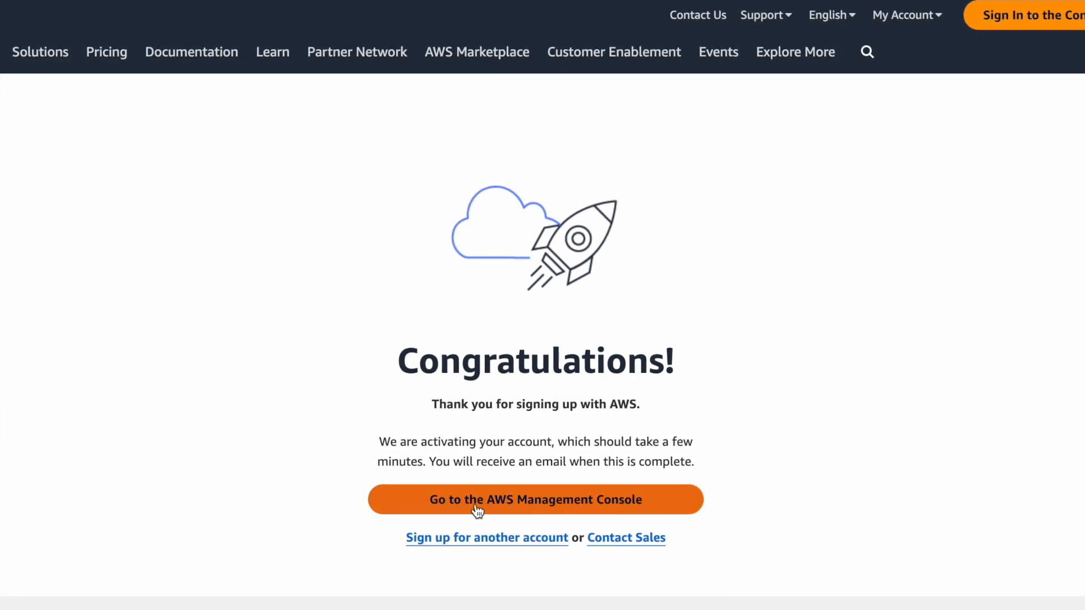
left_click(515, 504)
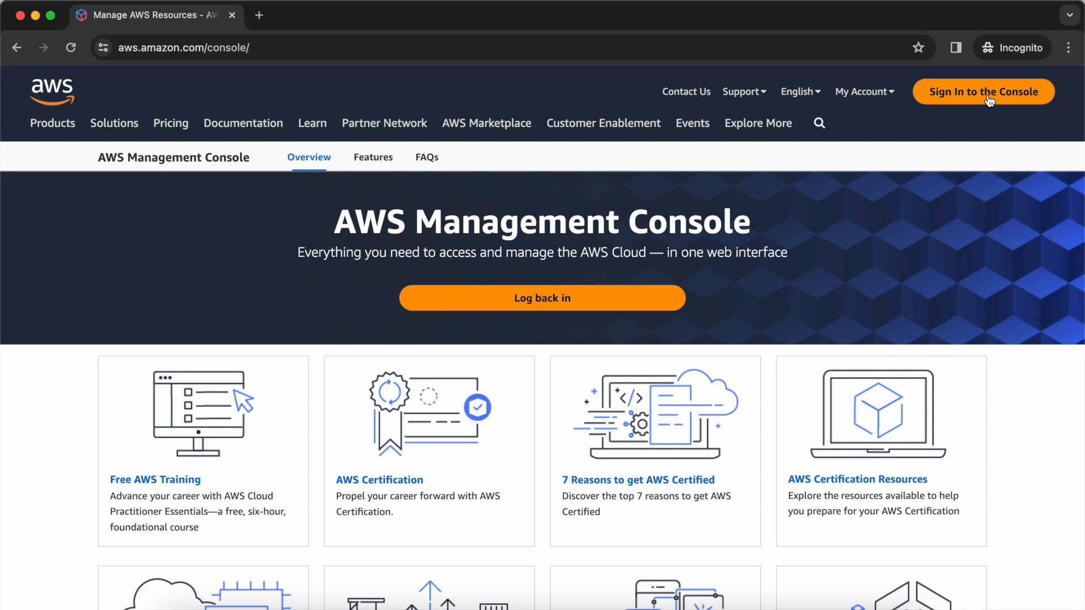
Sign in to the console as root user with the account email and password.
left_click(989, 101)
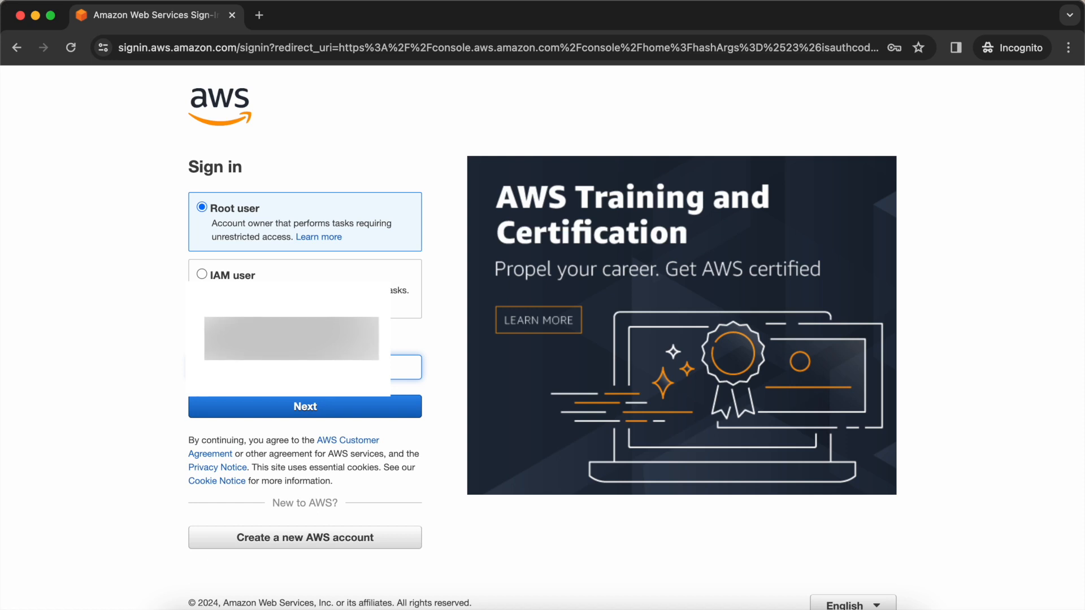
left_click(365, 418)
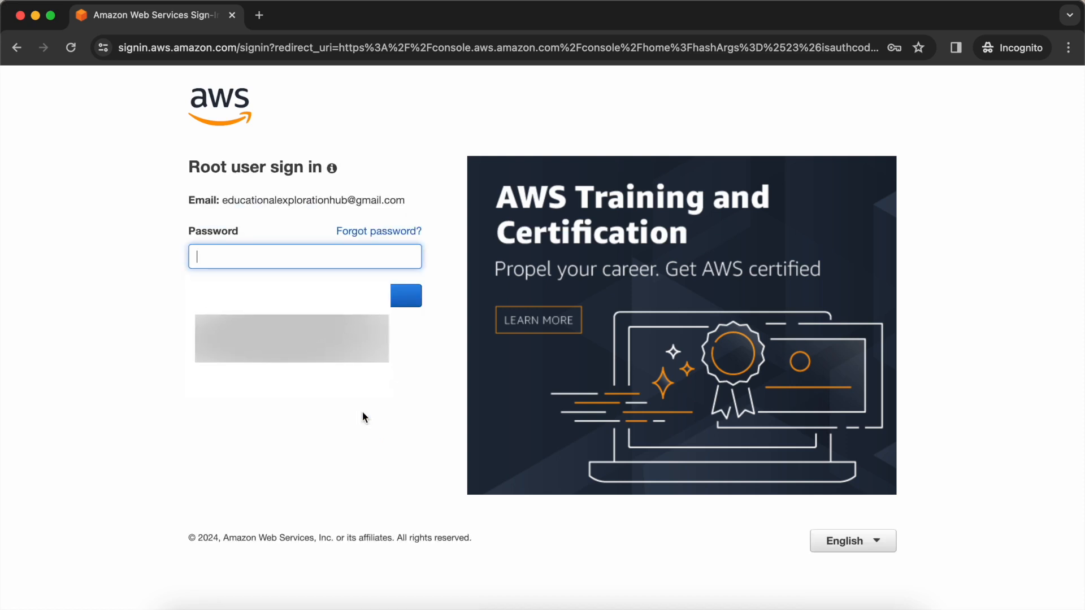
left_click(294, 338)
left_click(304, 293)
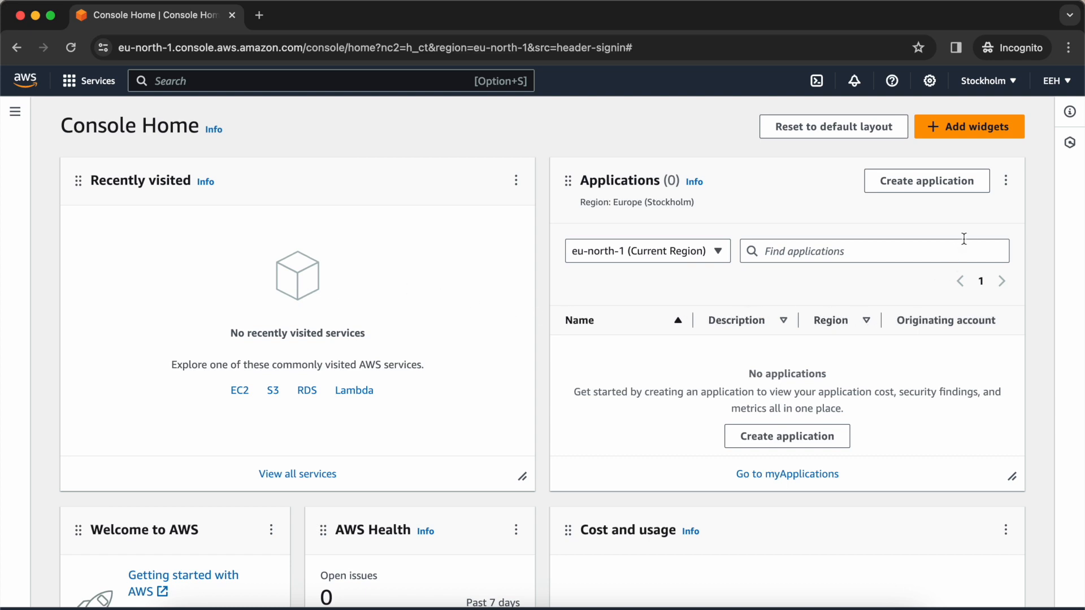
Open the account's security credentials and start assigning an MFA device to the root user.
left_click(1067, 89)
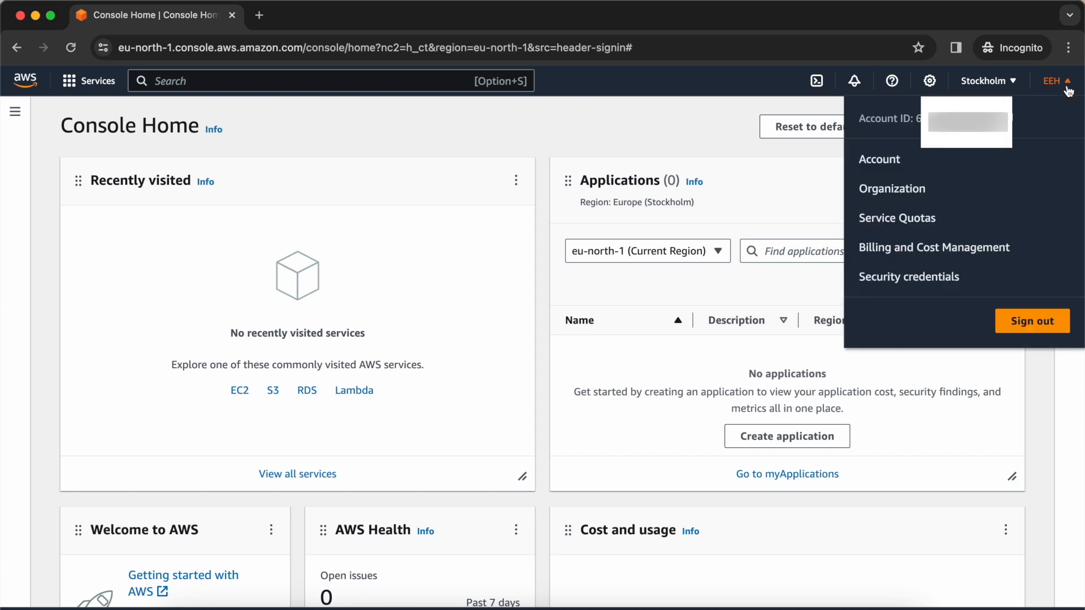
left_click(950, 275)
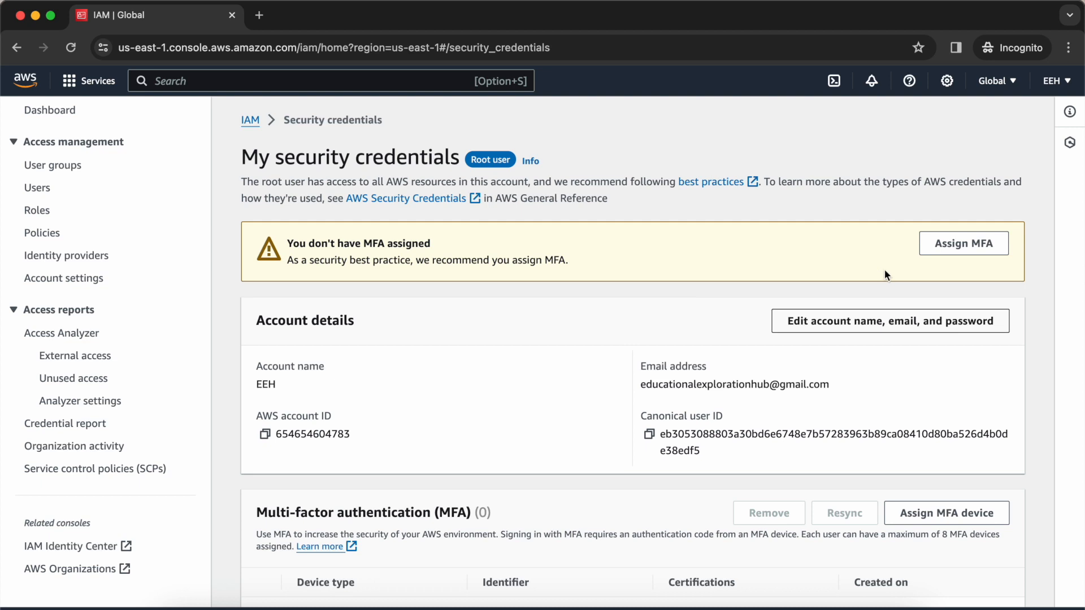
left_click(957, 249)
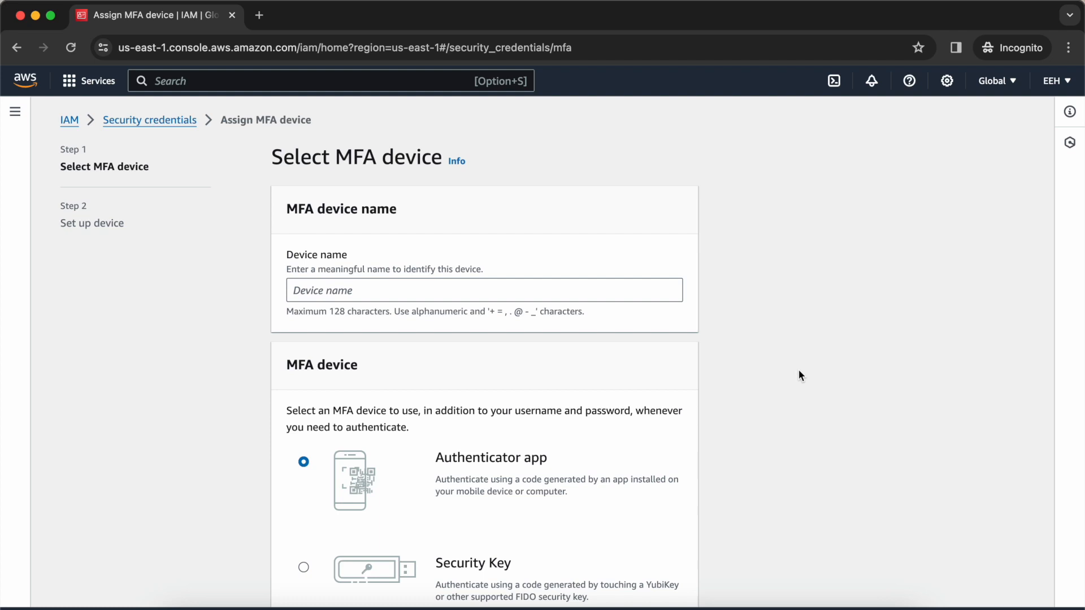
Name the MFA device EEH, keep Authenticator app as its type, and continue to the device setup.
scroll(799, 371, "down", 5)
scroll(799, 370, "down", 1)
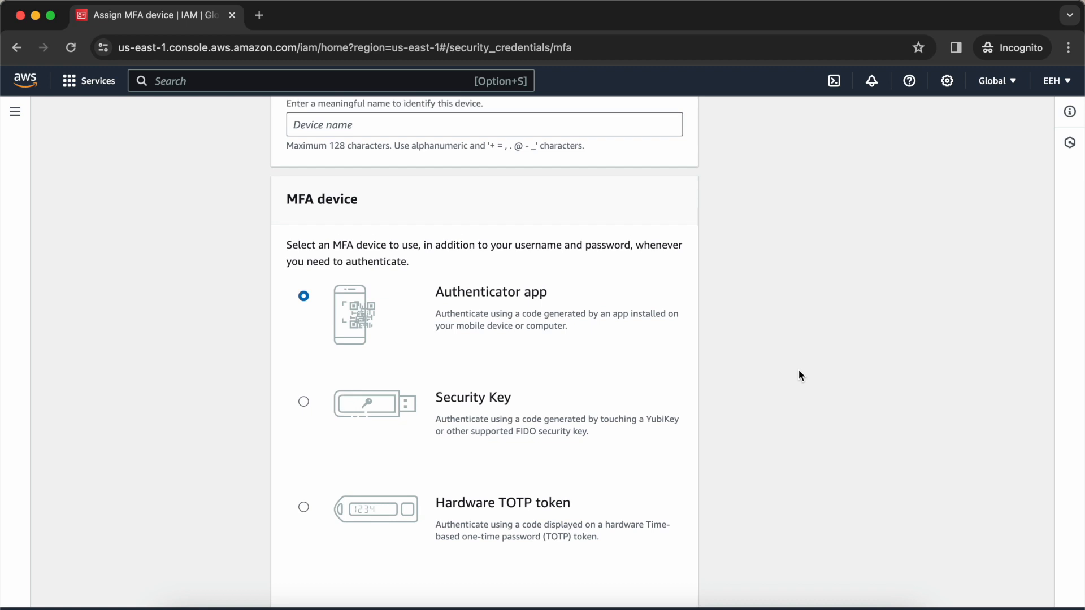
scroll(738, 416, "up", 2)
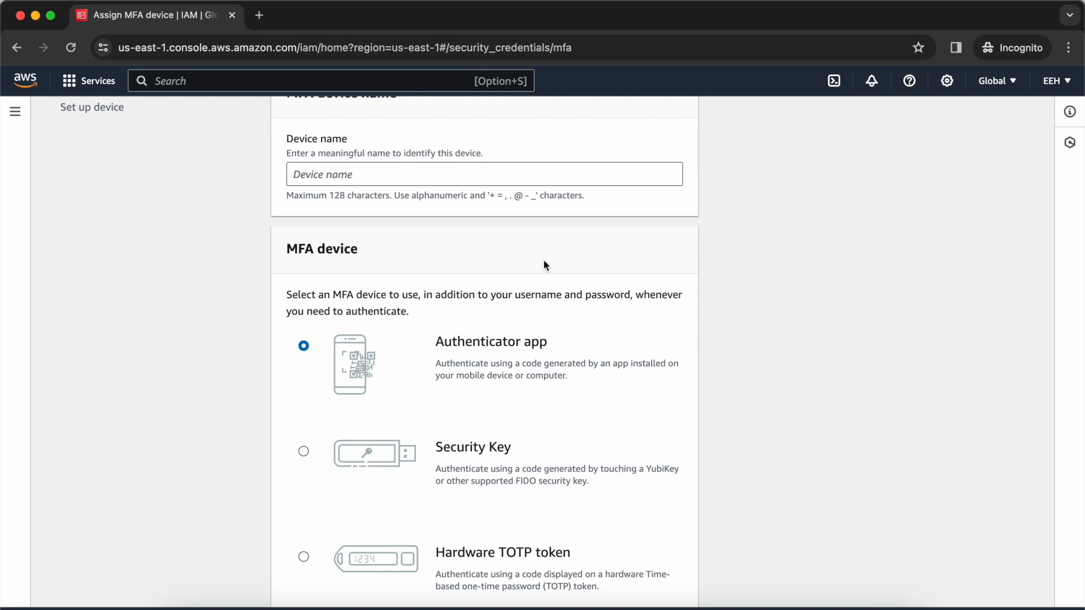
scroll(529, 205, "up", 2)
left_click(528, 226)
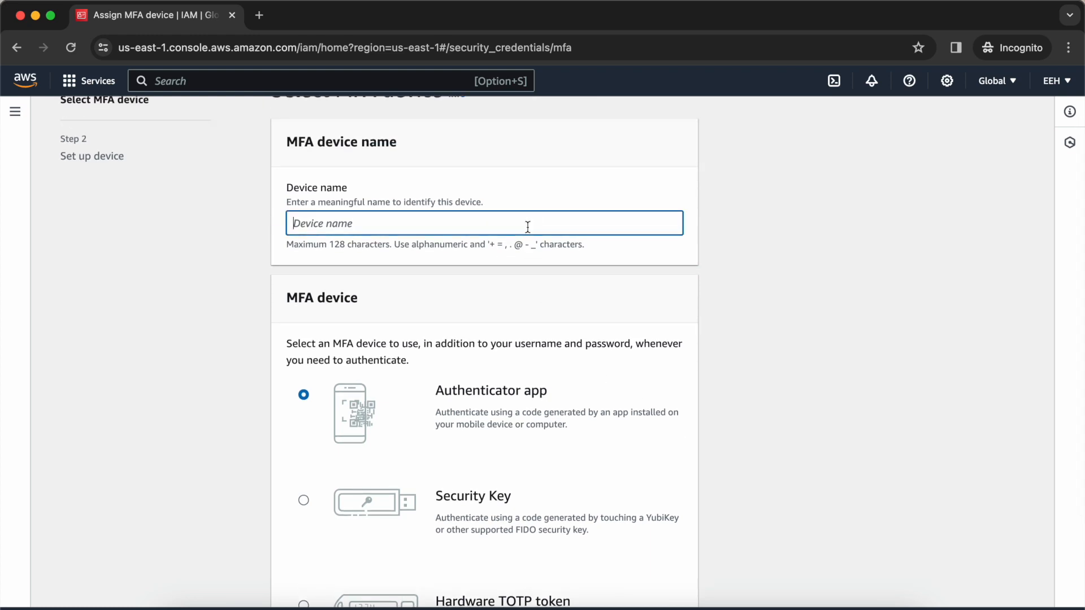
type("EEH")
scroll(542, 506, "down", 6)
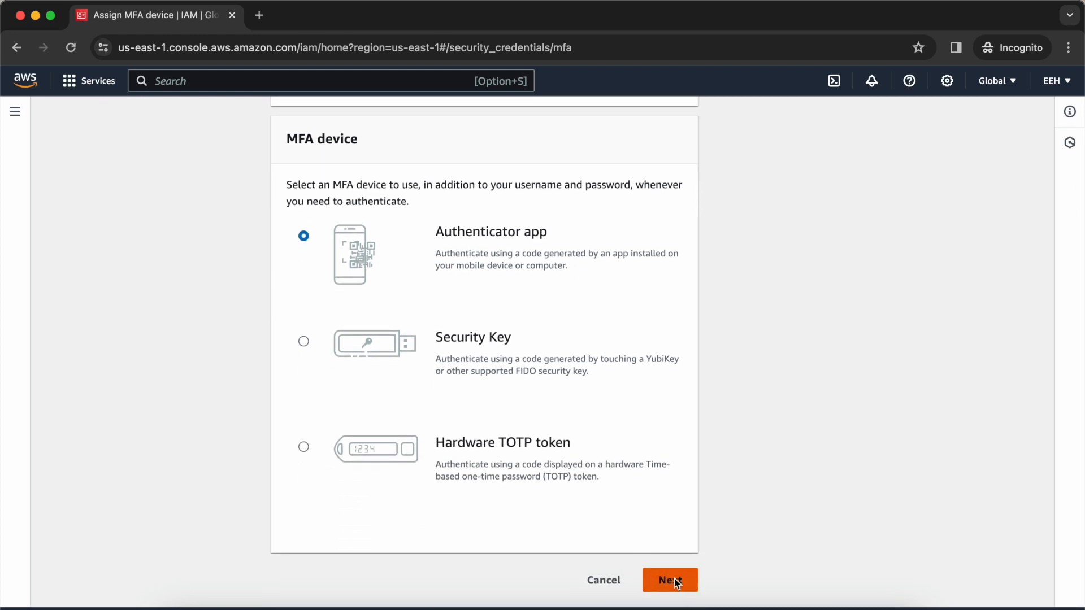
left_click(671, 580)
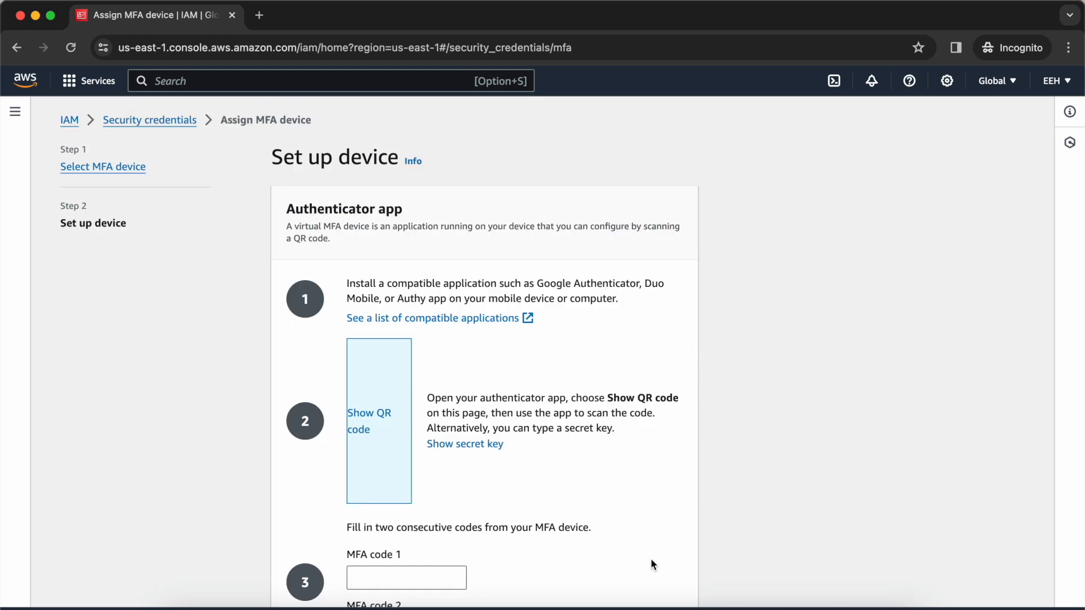
Reveal the QR code for pairing the authenticator app and clear the second MFA code field.
left_click(368, 425)
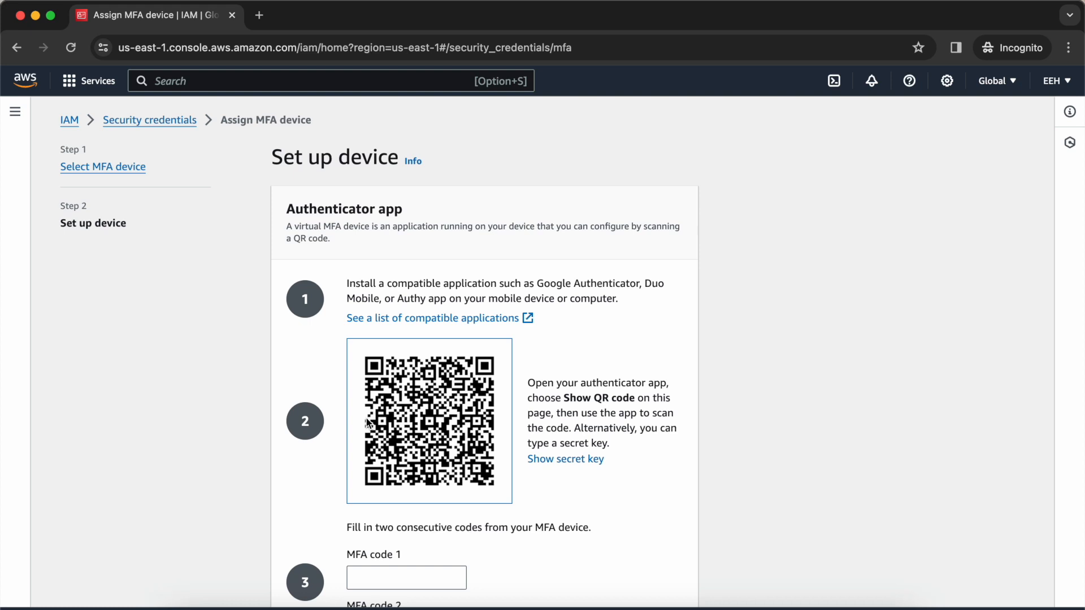
scroll(367, 422, "down", 2)
key("BackSpace")
key("BackSpace")
key("BackSpace")
key("BackSpace")
key("BackSpace")
key("BackSpace")
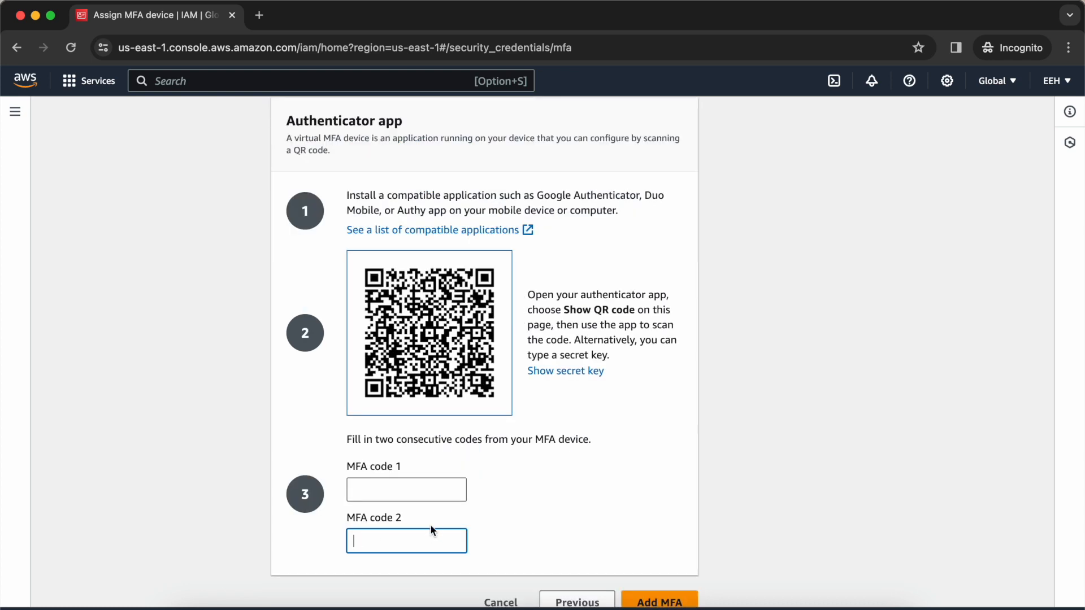
Enter two consecutive MFA codes from the authenticator app and add the MFA device.
left_click(414, 491)
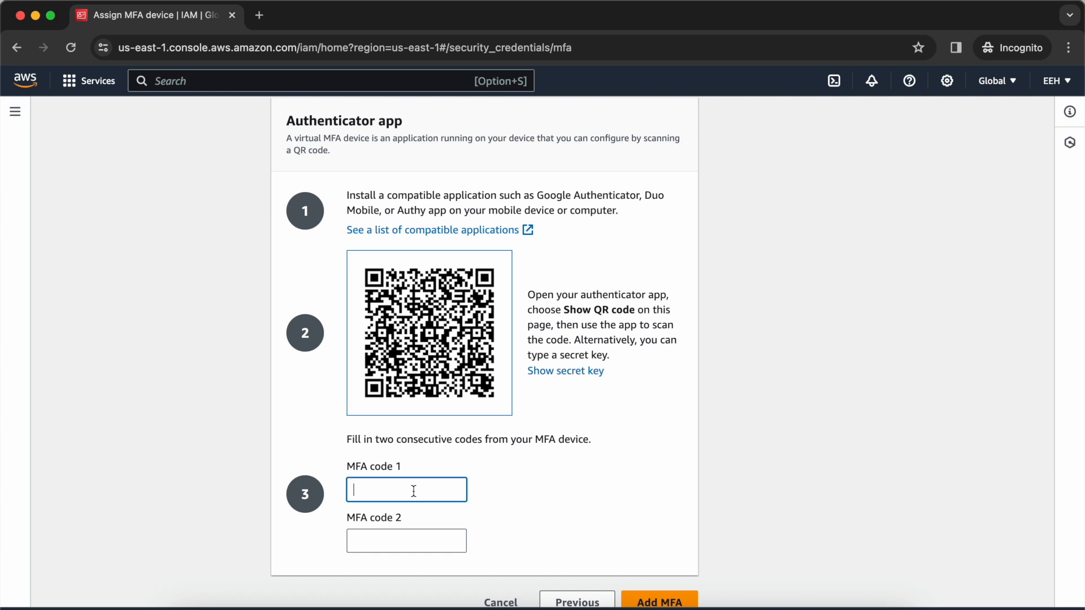
left_click(415, 540)
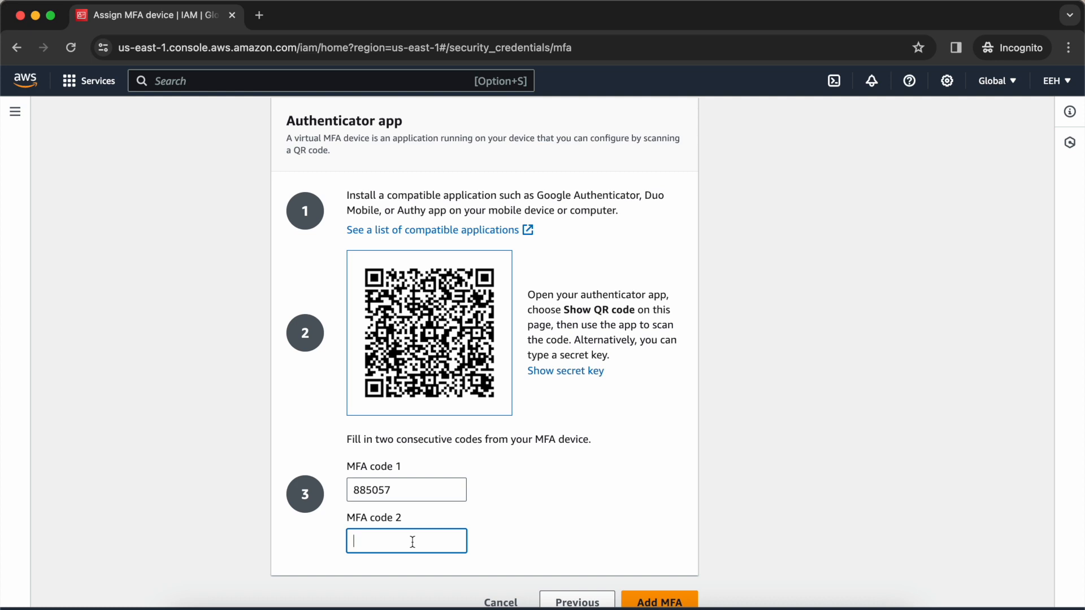
left_click(647, 604)
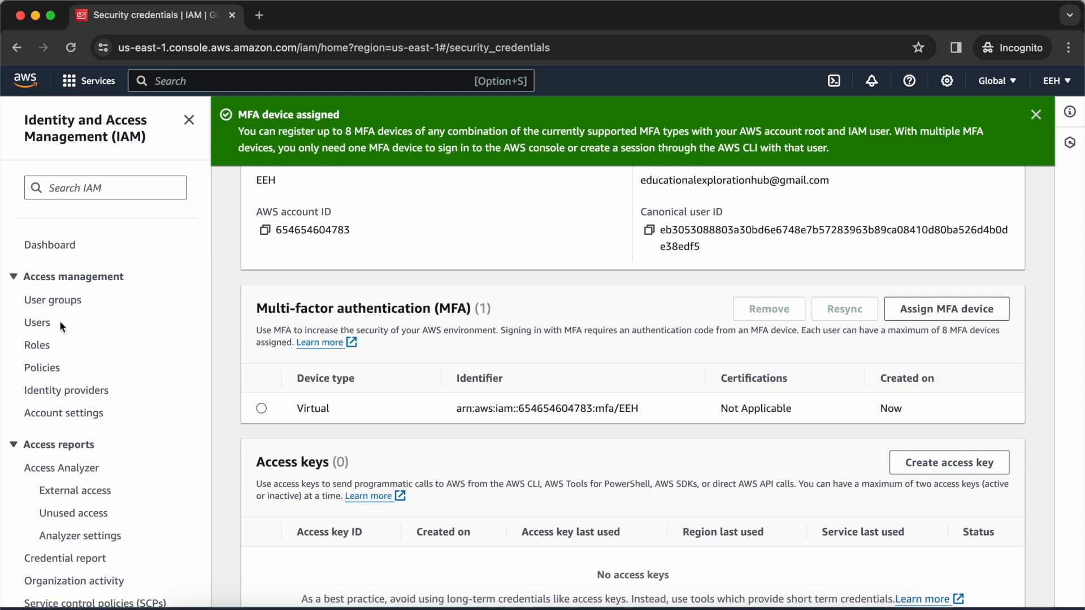
Start creating a new IAM user and enter EEH2 as its user name.
left_click(45, 325)
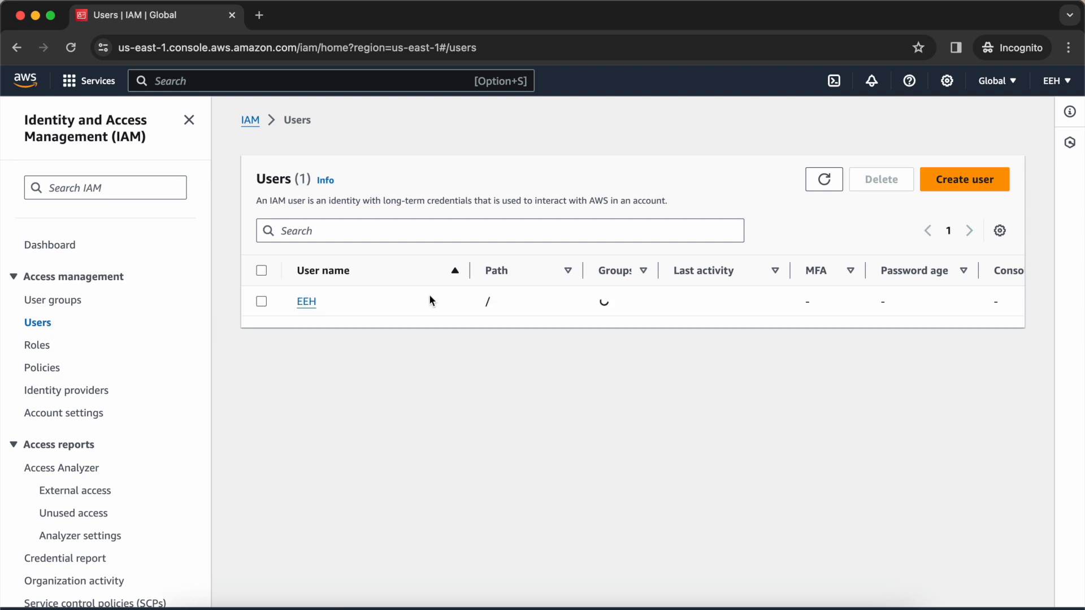
left_click(952, 188)
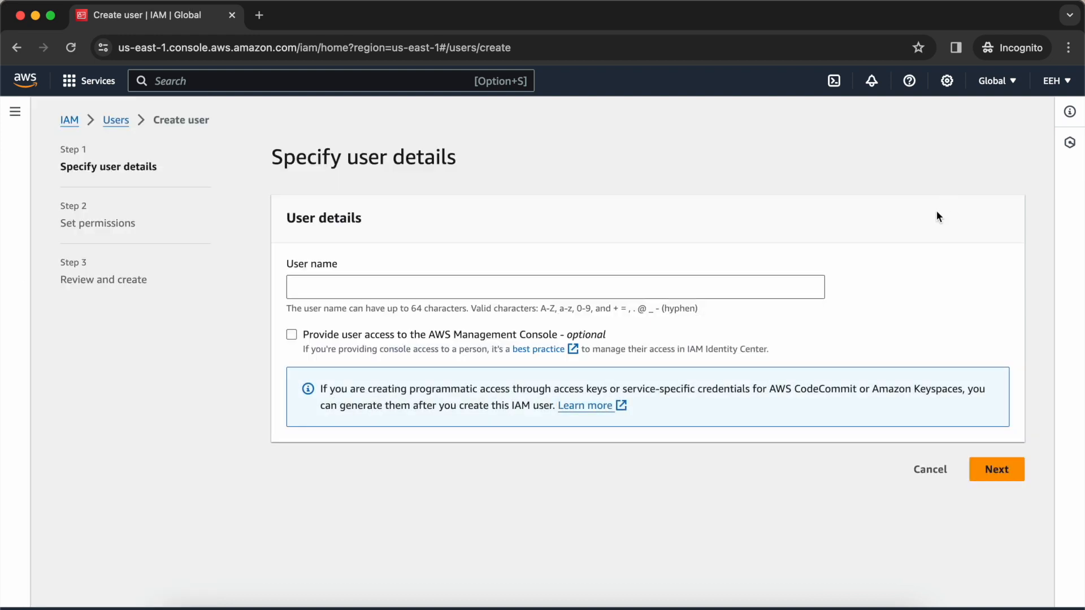
left_click(760, 289)
type("EEH2")
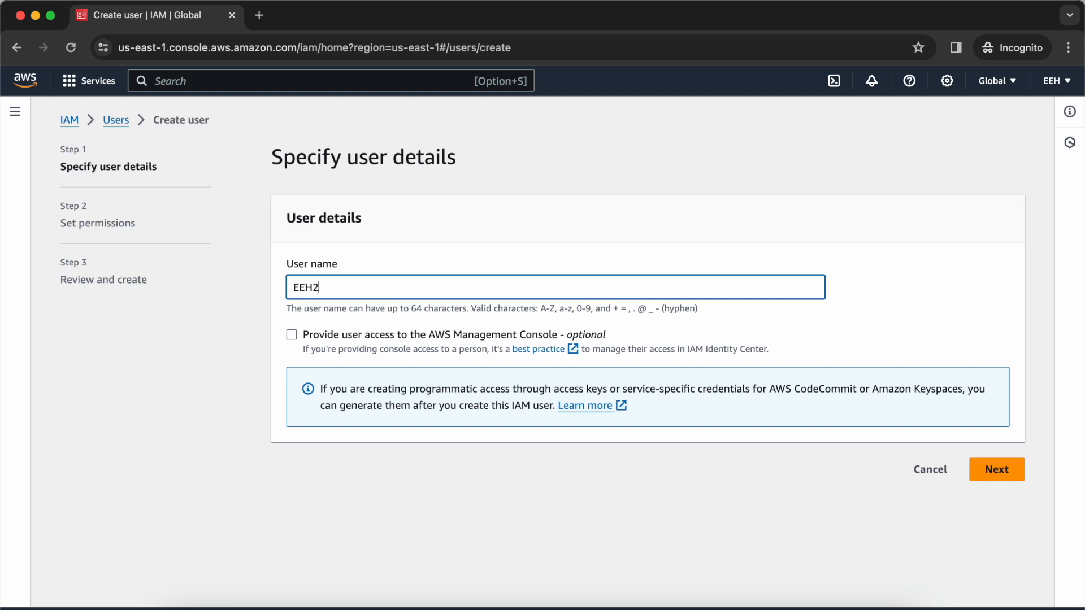
Give the user AWS Management Console access and choose to create it as an IAM user.
left_click(291, 334)
scroll(290, 337, "down", 2)
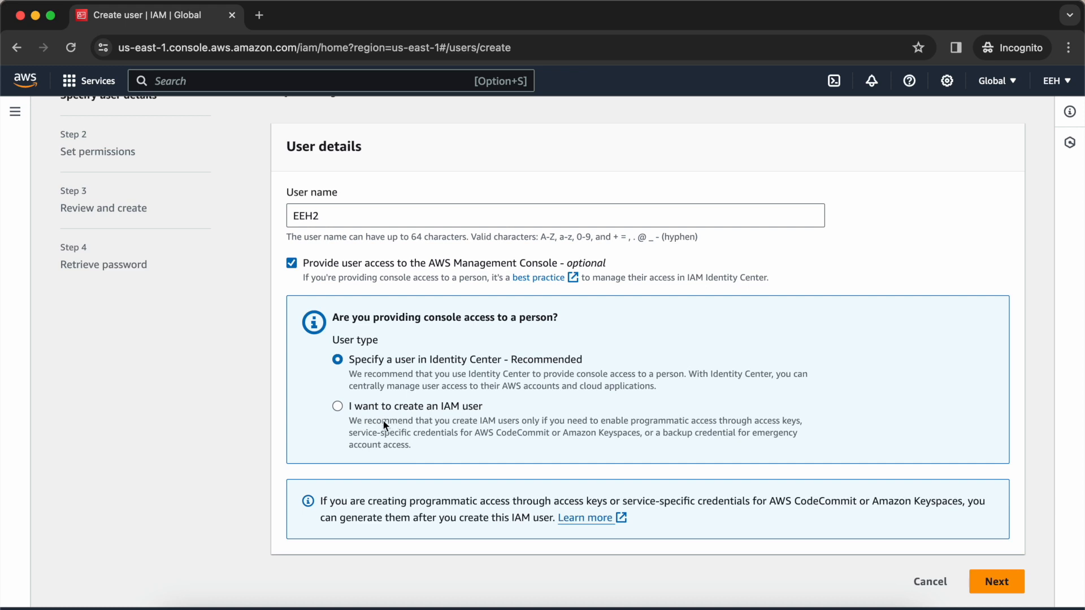
left_click(338, 405)
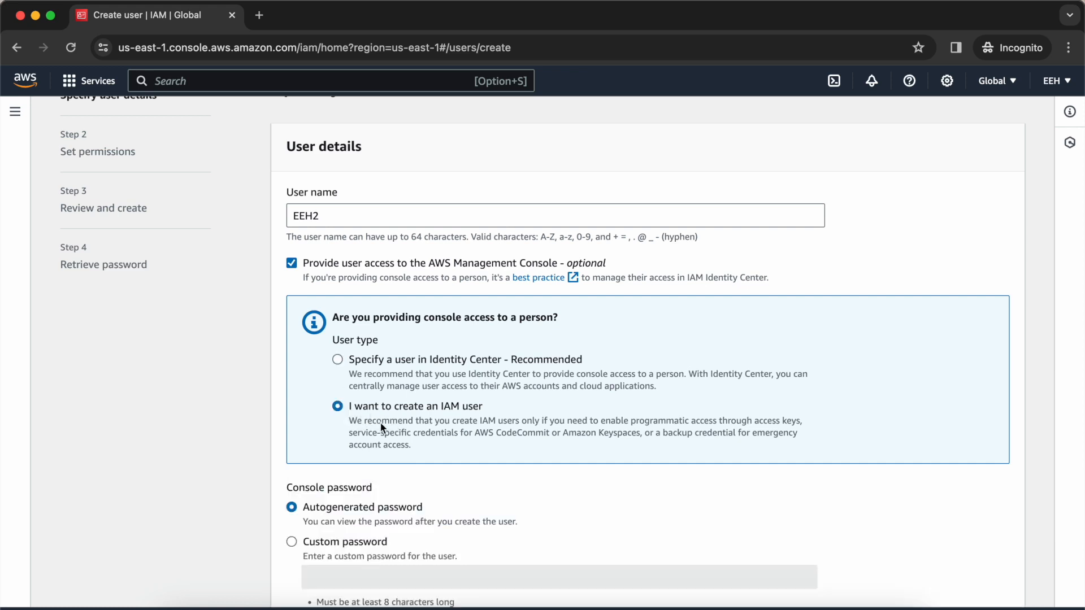
Choose a custom console password, enter the user's password, keep the required reset at next sign-in, and continue to permissions.
scroll(408, 480, "down", 3)
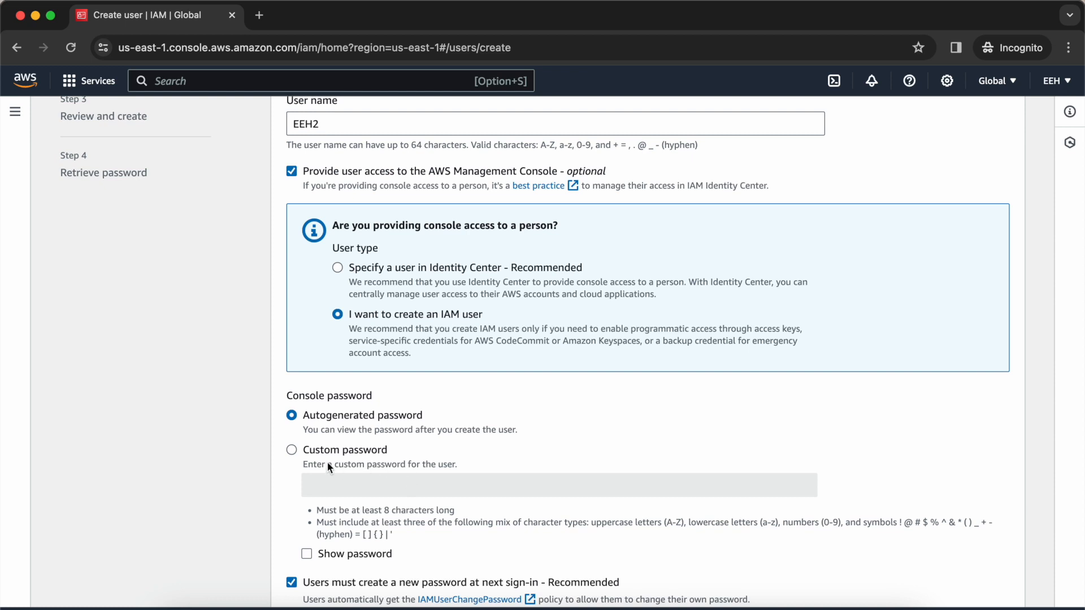
left_click(292, 450)
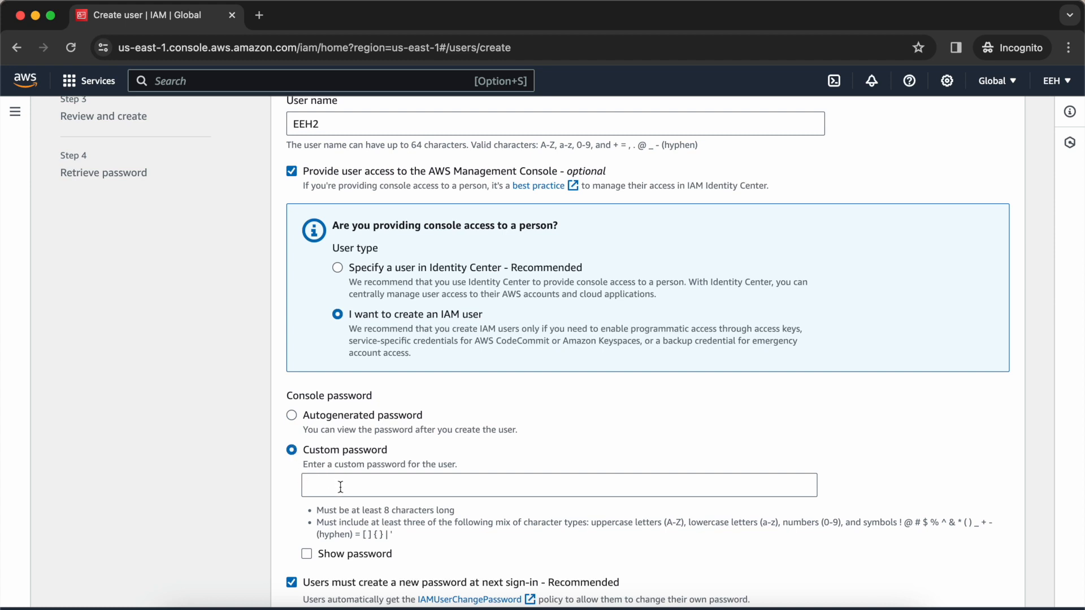
scroll(341, 487, "down", 2)
scroll(340, 487, "down", 1)
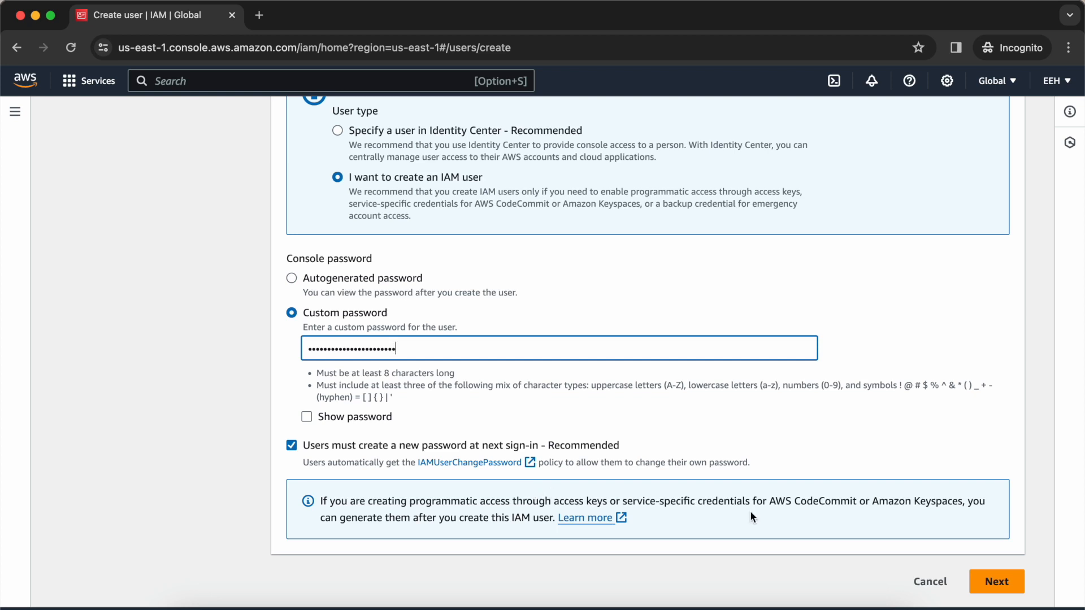
left_click(997, 588)
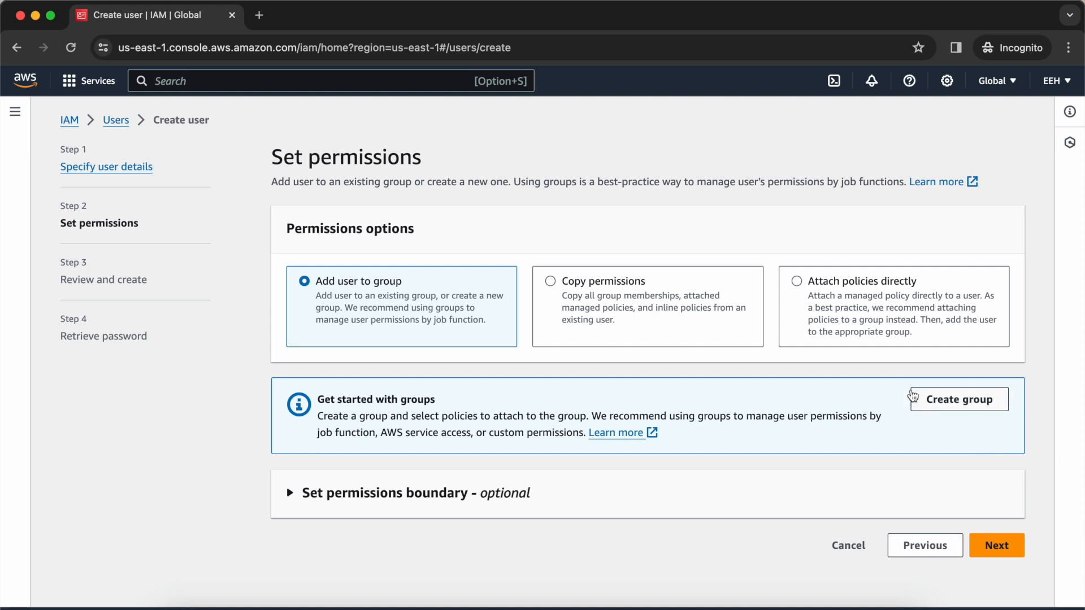
Attach the AdministratorAccess policy directly to the user and create the user.
left_click(797, 282)
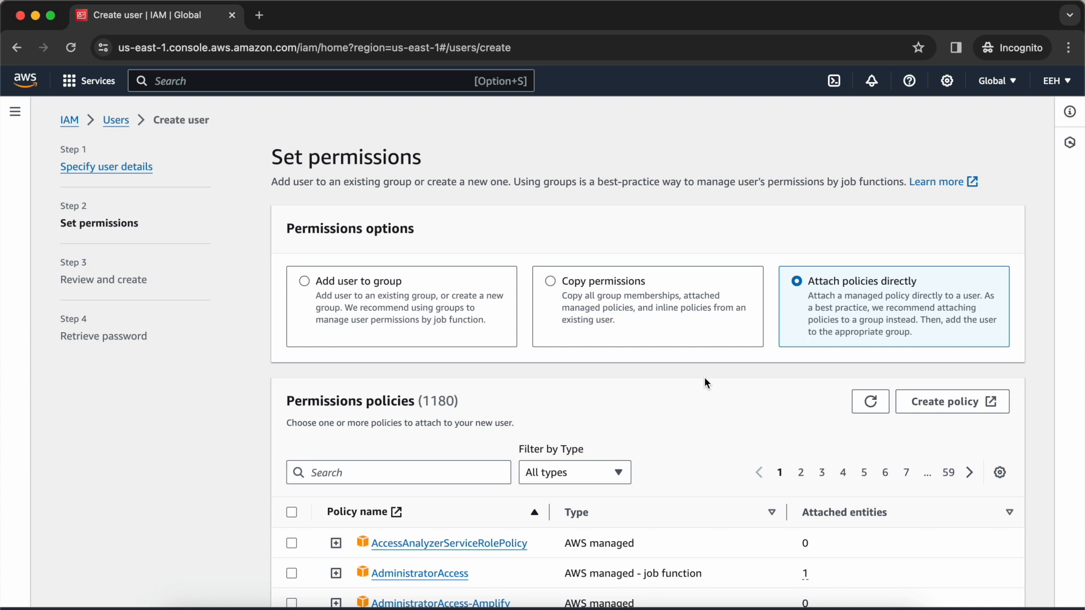
scroll(704, 377, "down", 3)
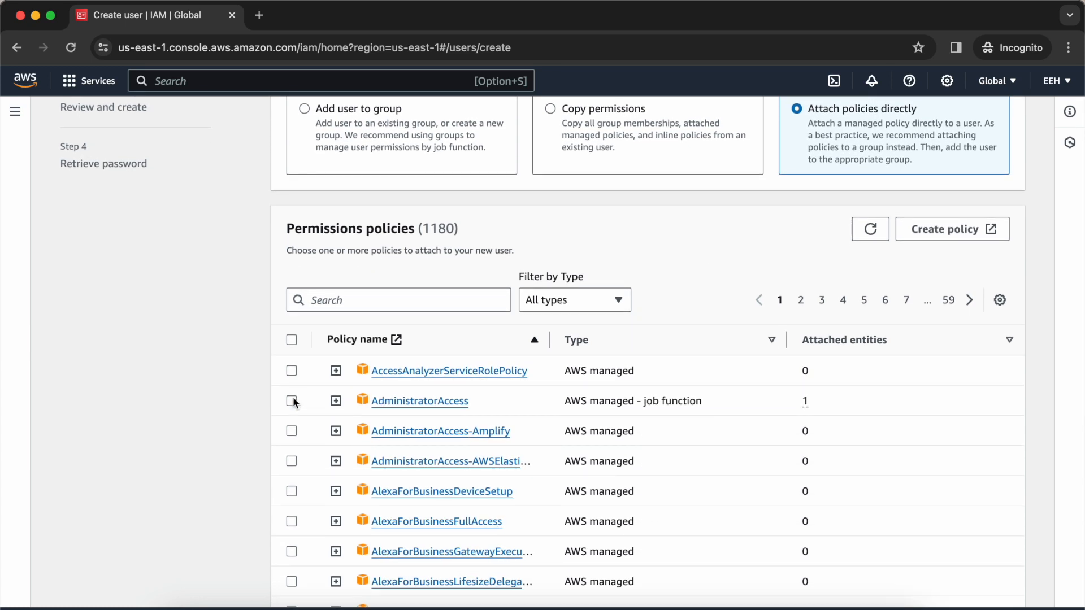
left_click(291, 401)
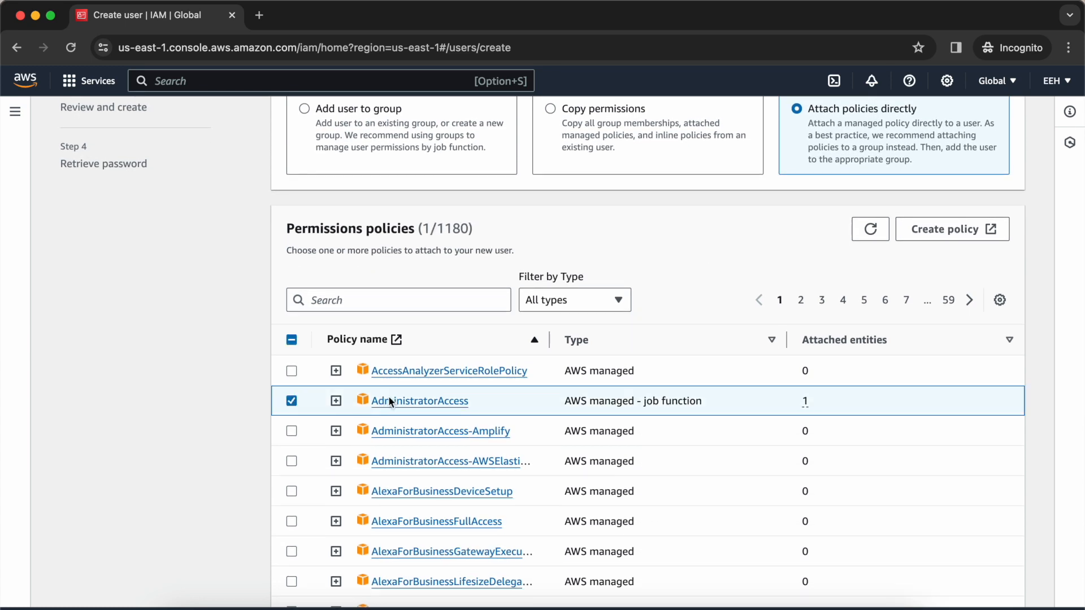
scroll(446, 404, "down", 5)
scroll(450, 398, "down", 3)
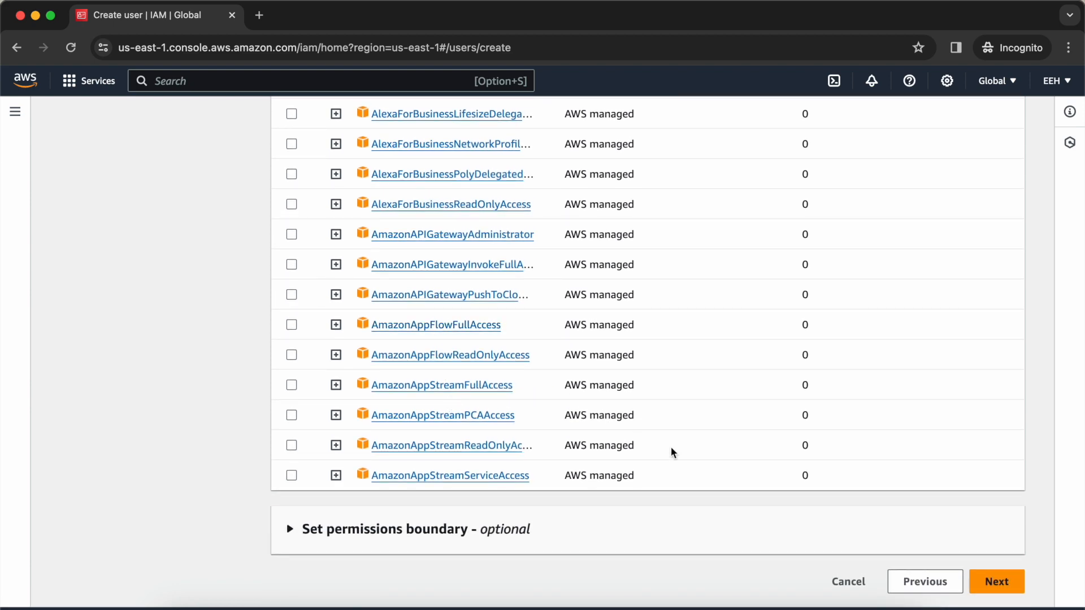
left_click(995, 582)
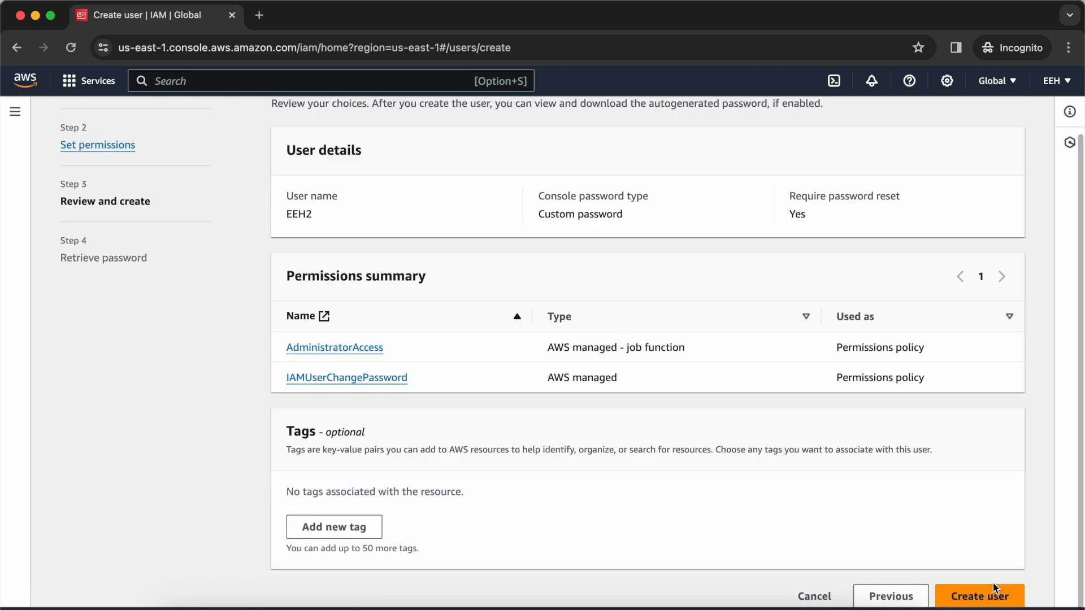
left_click(994, 591)
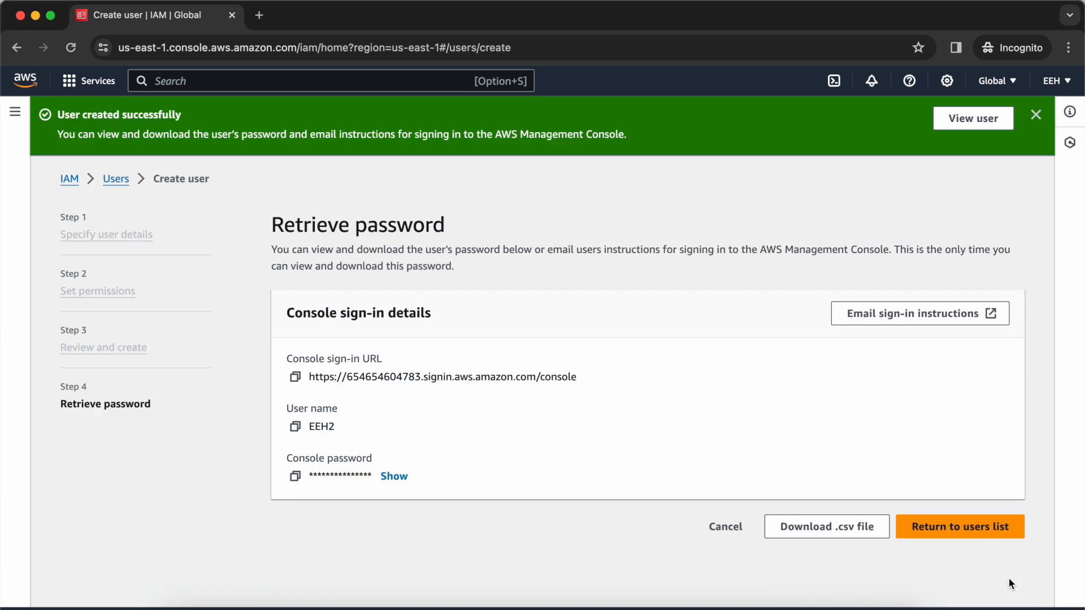
Save the user's sign-in details as EEH2_credentials in Downloads and return to the users list.
left_click(851, 534)
left_click(852, 537)
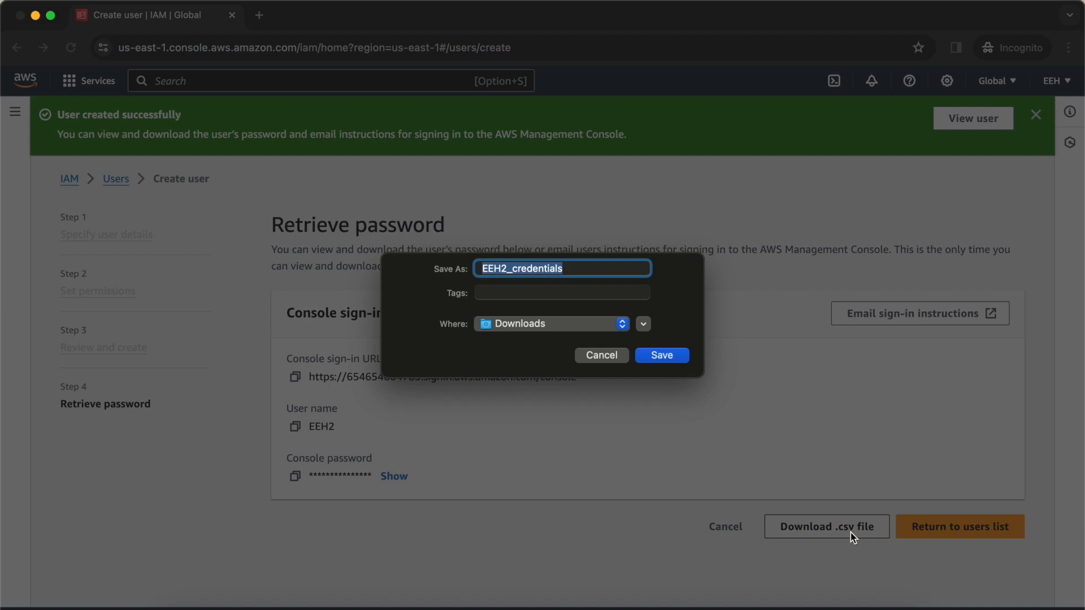
left_click(660, 356)
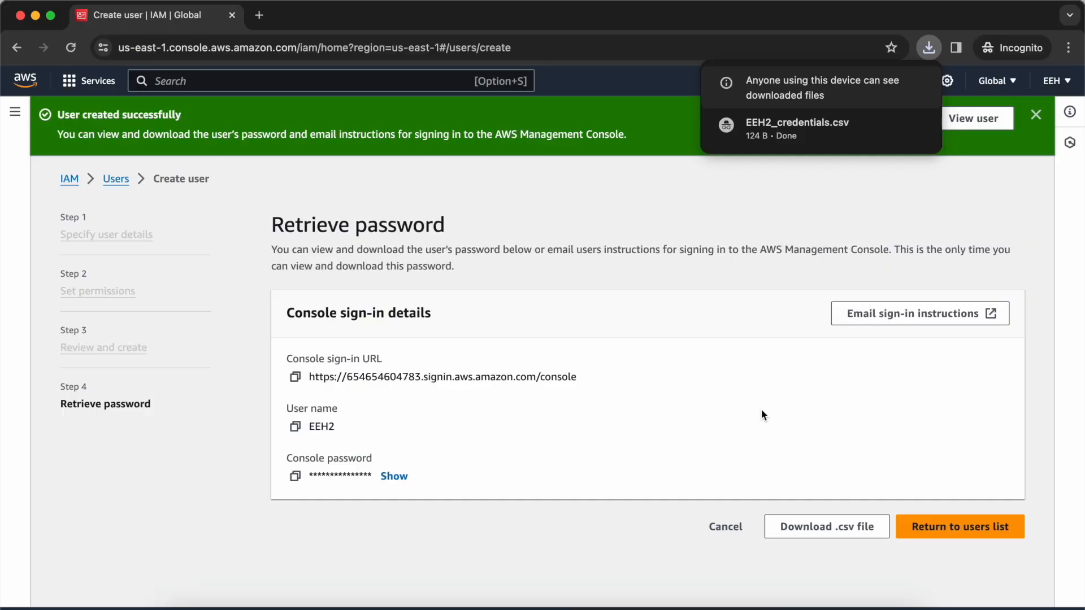
left_click(977, 536)
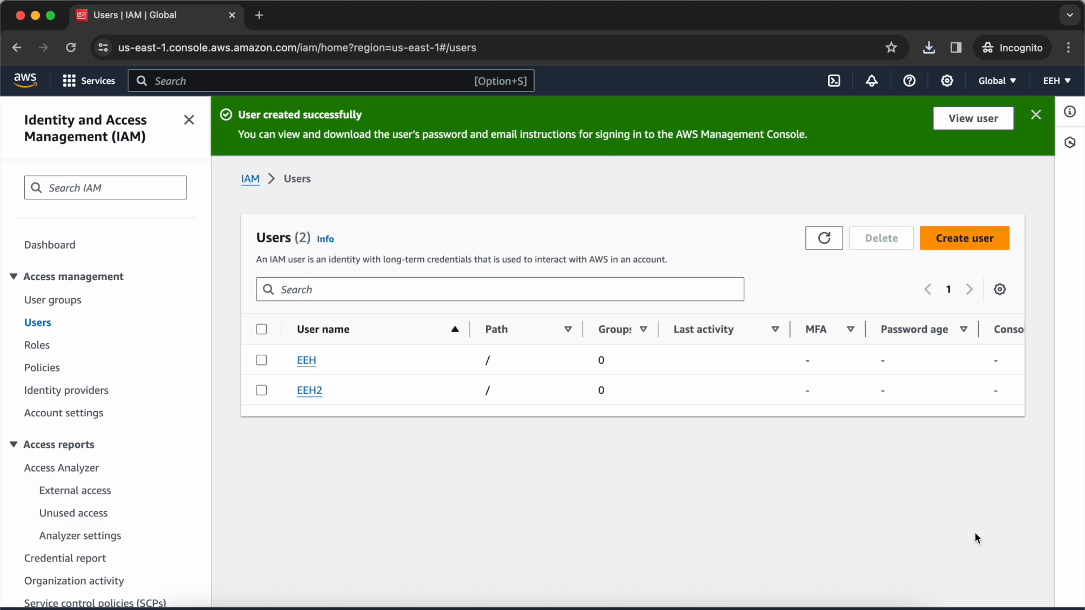
Open the security credentials of user EEH2 and start assigning an MFA device.
left_click(309, 392)
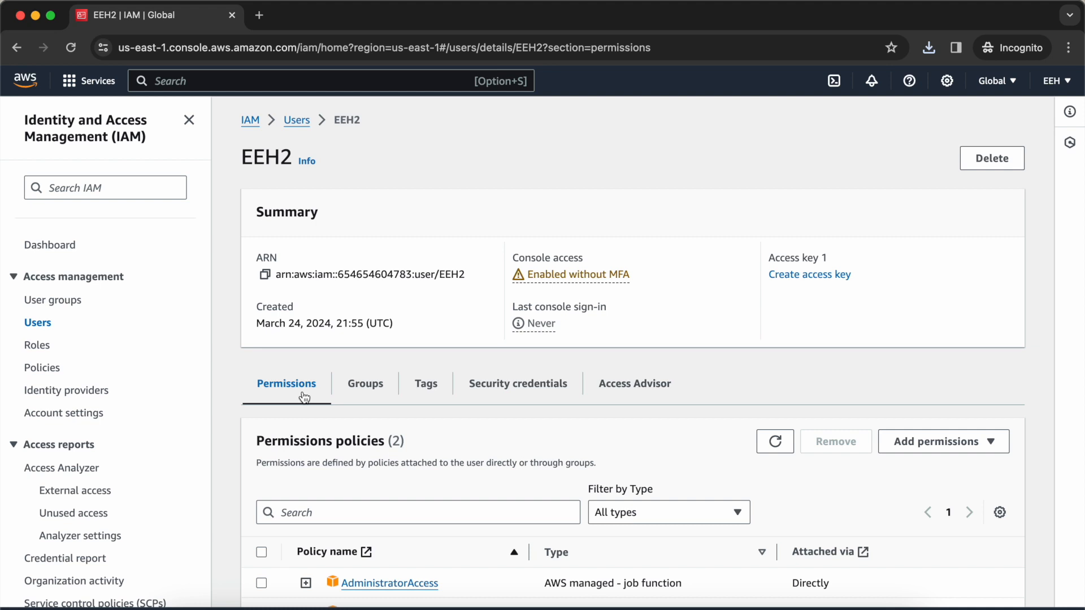
left_click(494, 394)
scroll(494, 394, "down", 5)
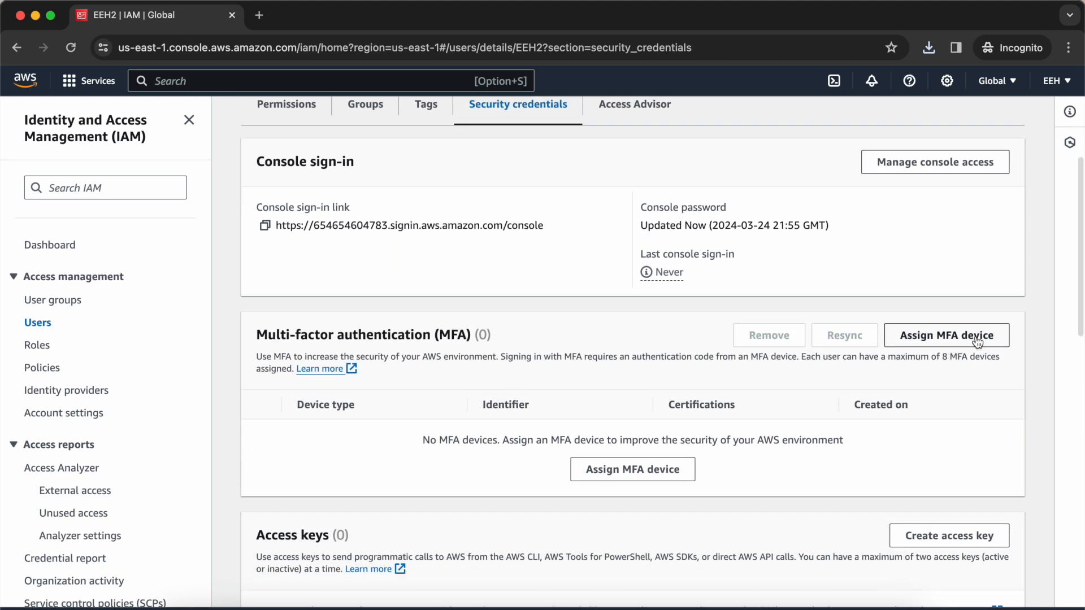
left_click(974, 336)
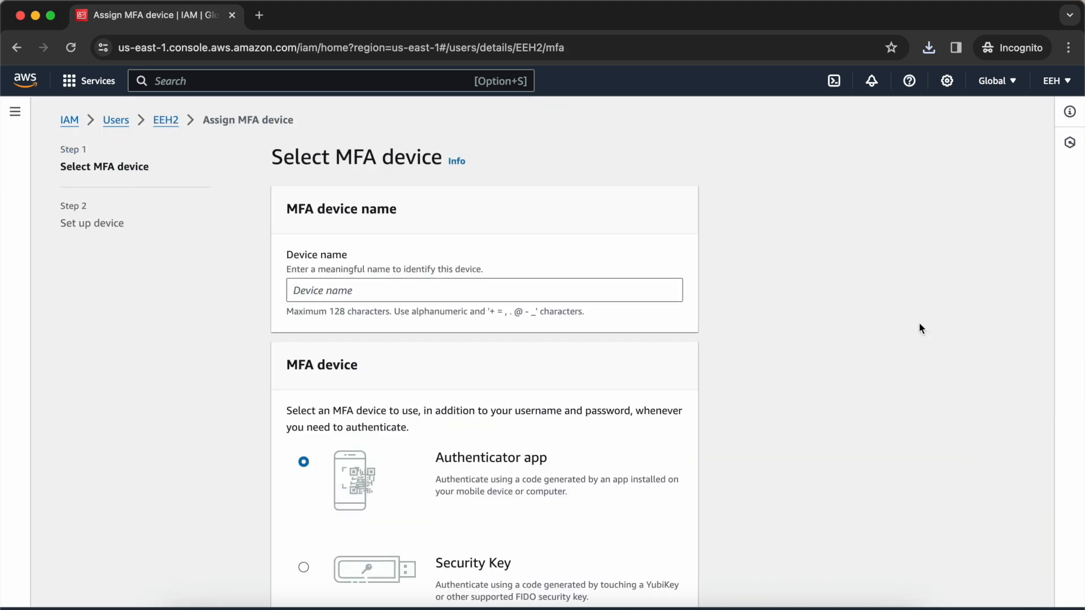
Name the MFA device EEH2, keep Authenticator app as its type, and continue to the device setup.
left_click(608, 295)
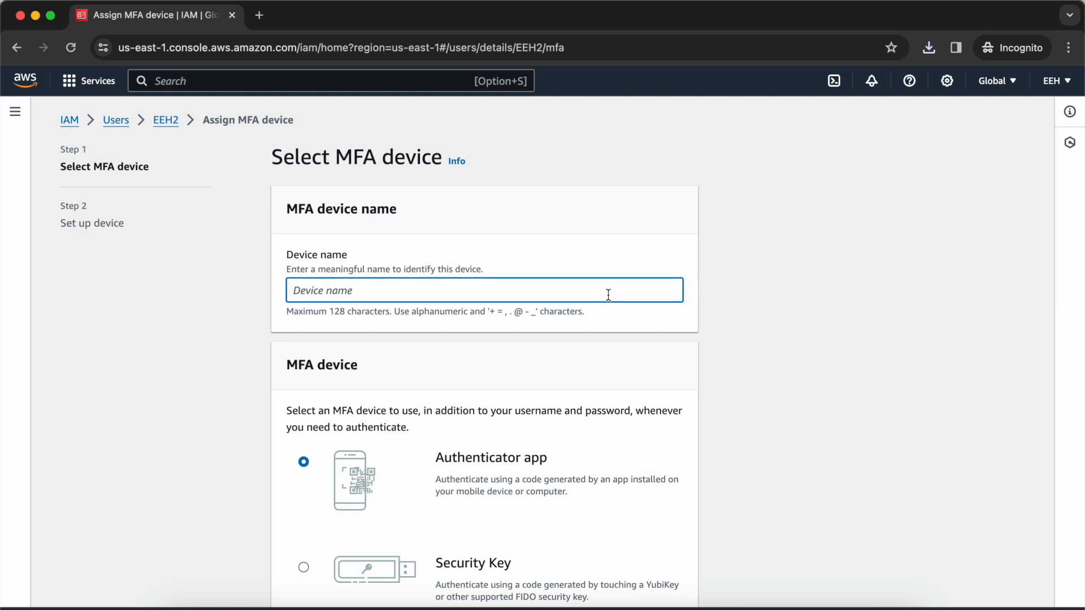
type("EEH2")
scroll(645, 420, "down", 2)
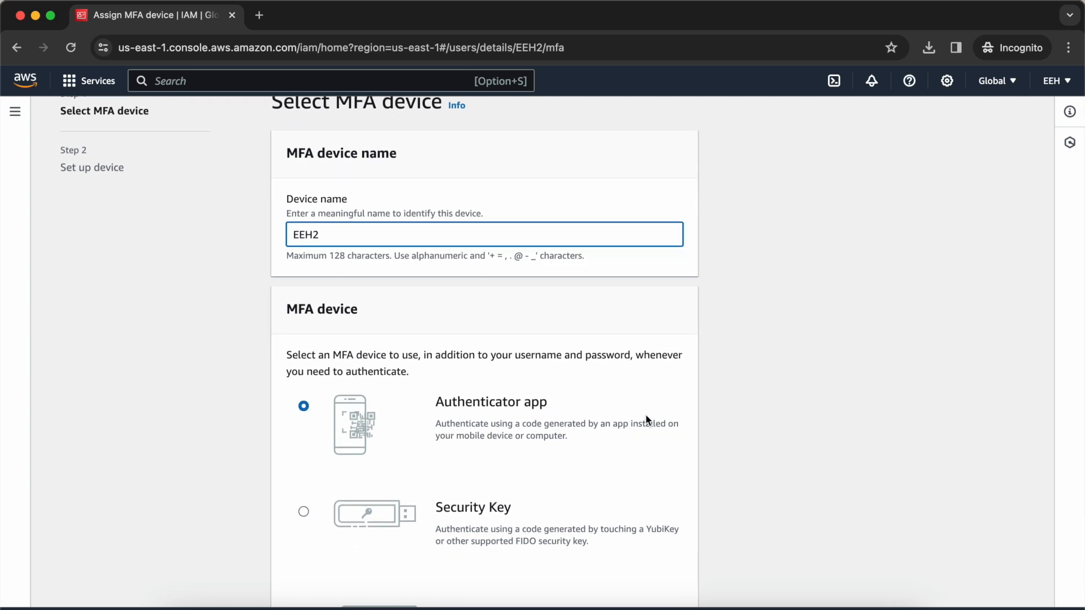
scroll(647, 420, "down", 2)
scroll(647, 420, "down", 3)
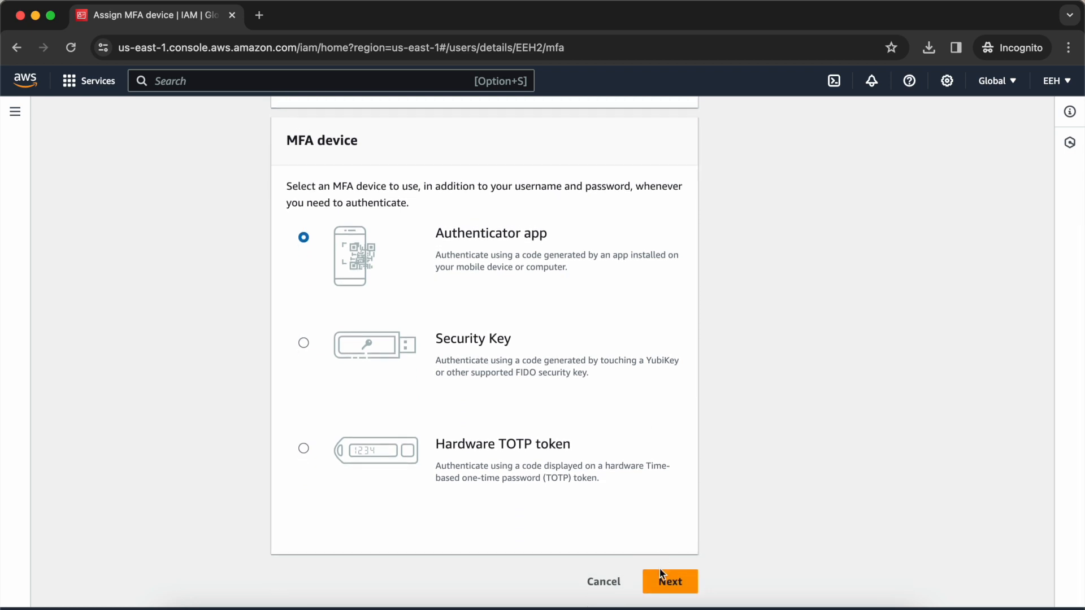
left_click(660, 581)
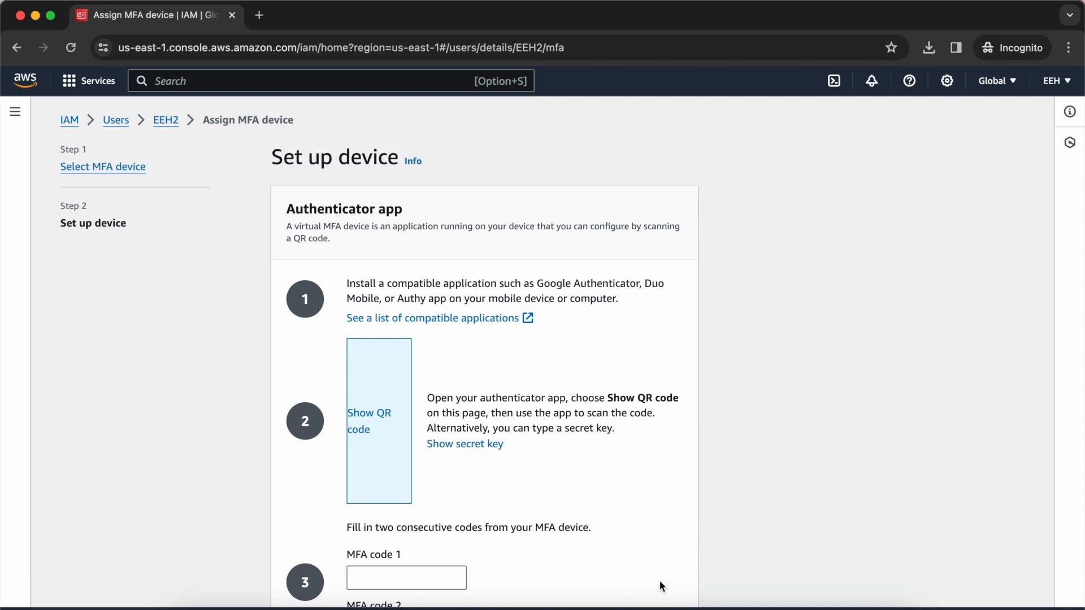
Reveal the pairing QR code and add EEH2's MFA device with two consecutive MFA codes from the authenticator app.
left_click(370, 426)
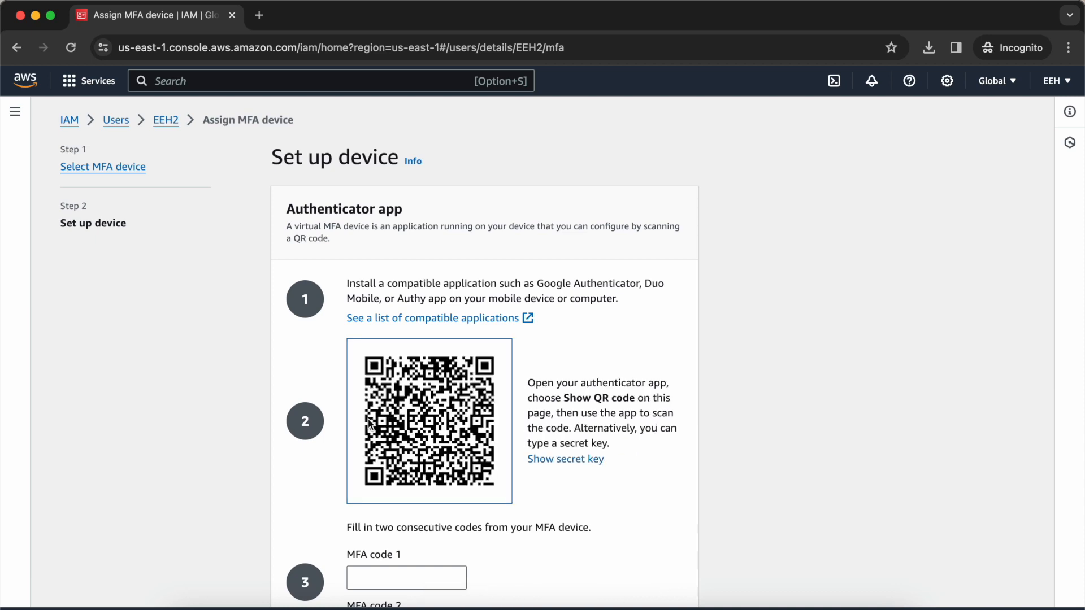
scroll(368, 424, "down", 3)
left_click(372, 503)
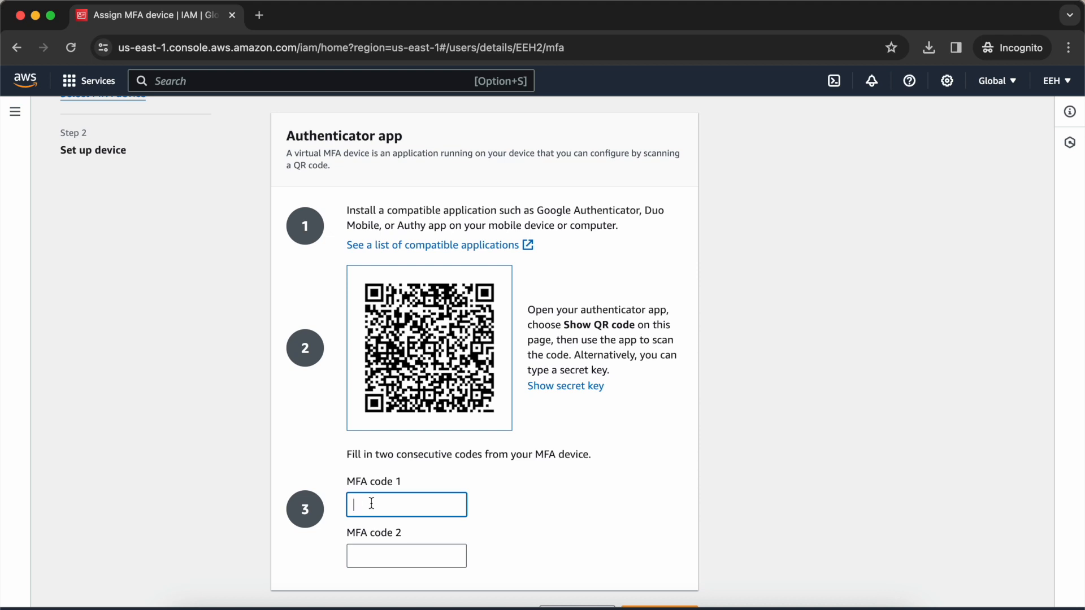
key("Tab")
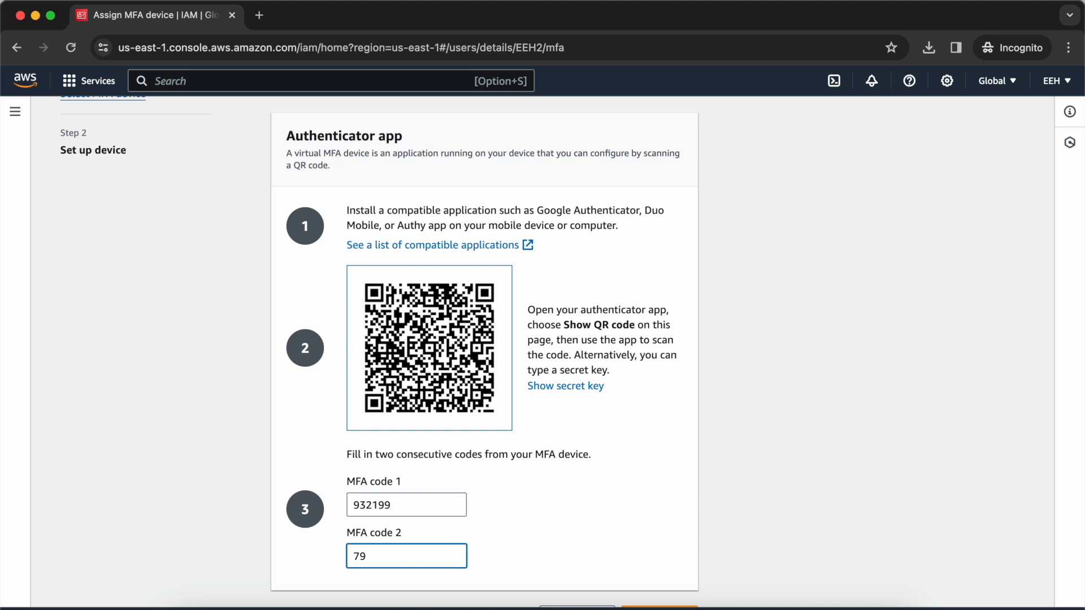
scroll(399, 560, "down", 2)
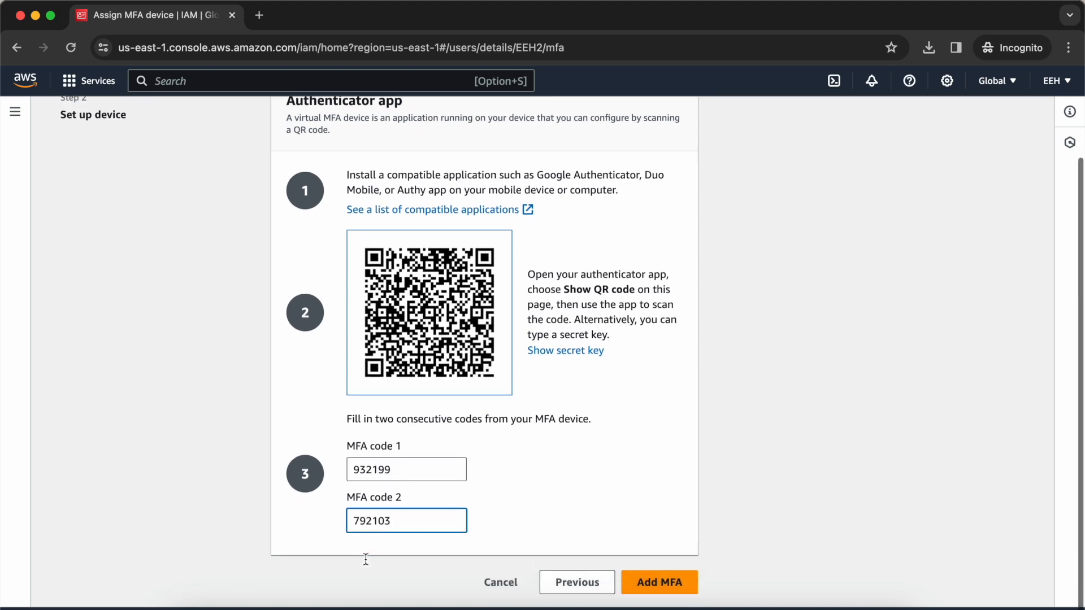
left_click(632, 585)
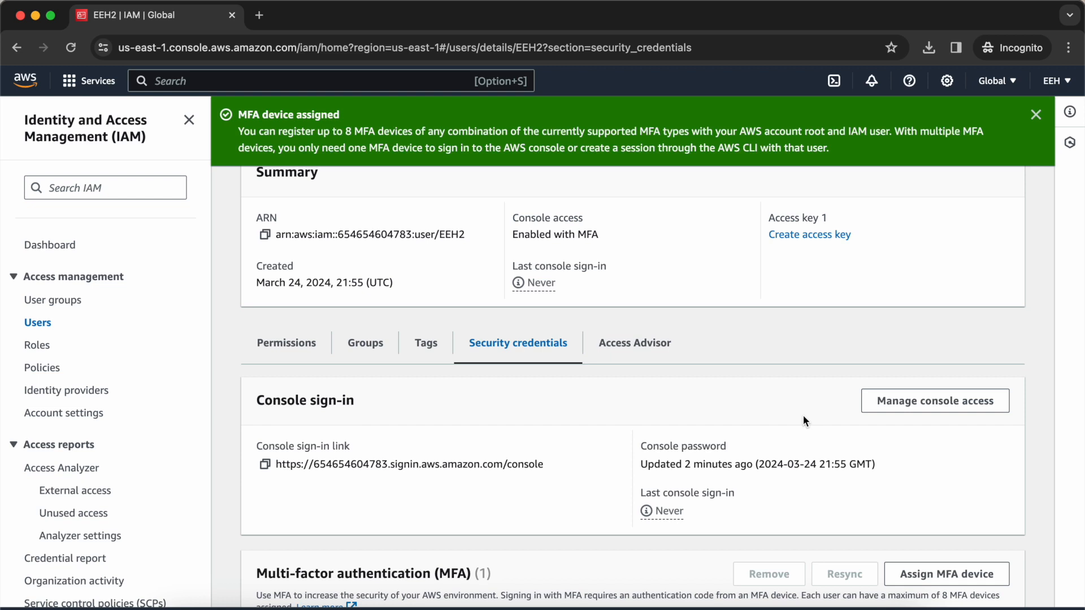
Find the CloudWatch service by searching for cloudwatch, and open its billing alarms.
left_click(284, 84)
type("cloud")
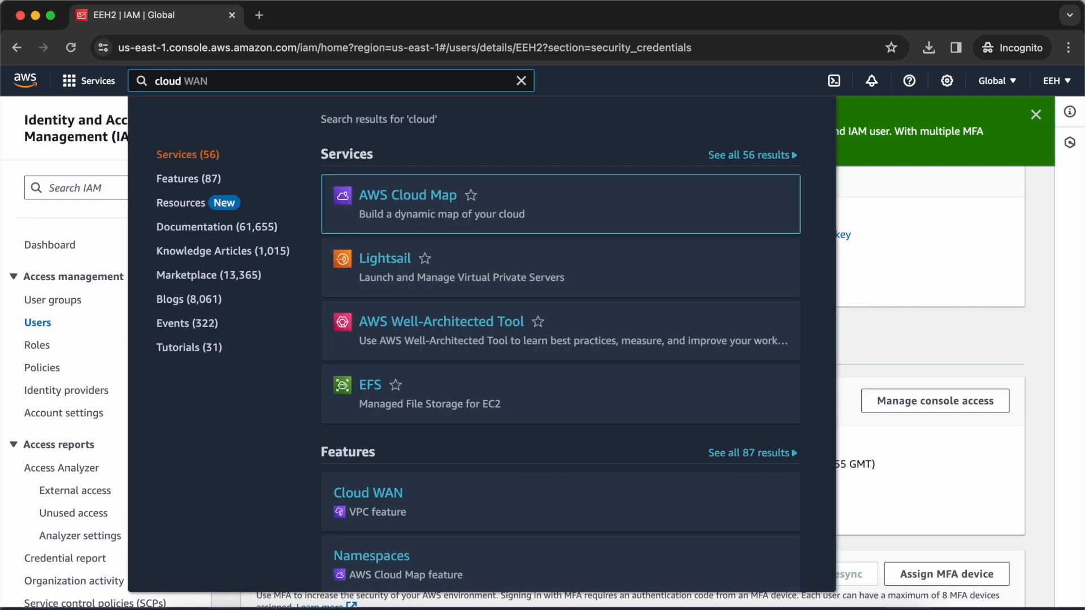
type("watch")
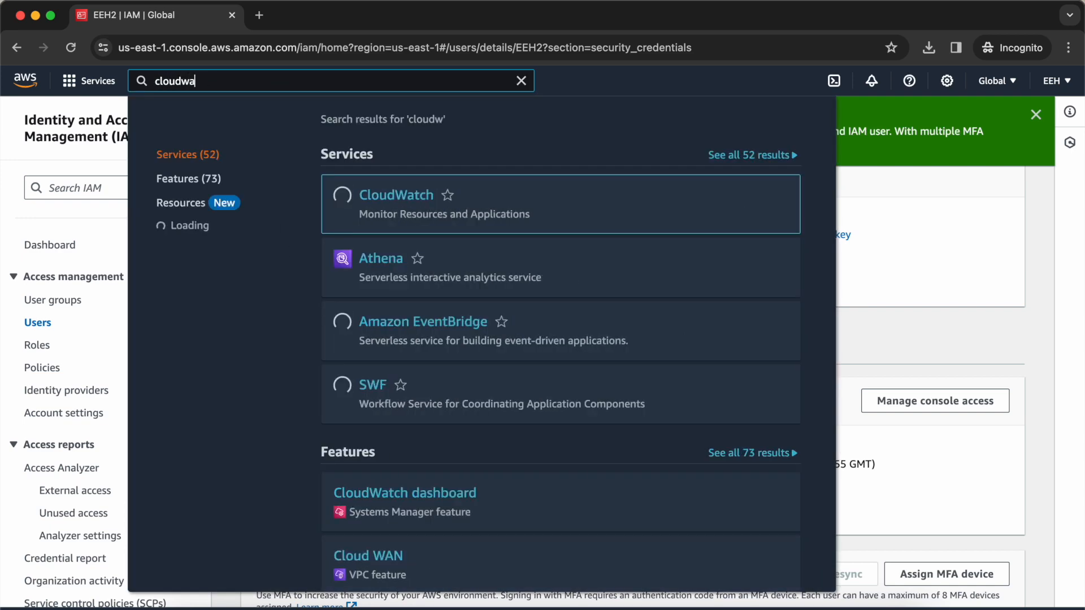
mouse_move(381, 207)
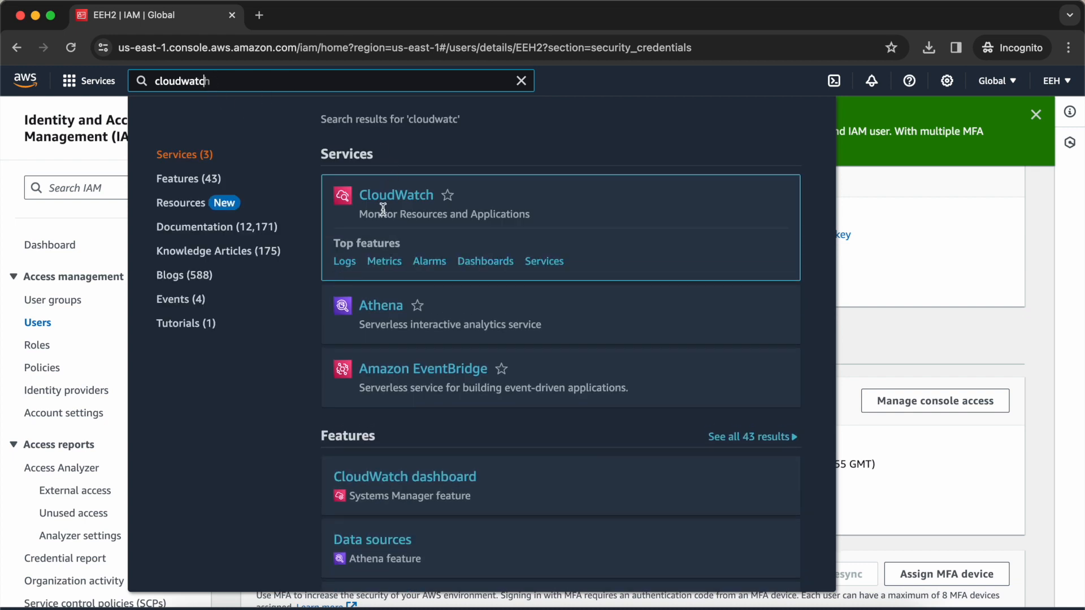
left_click(384, 201)
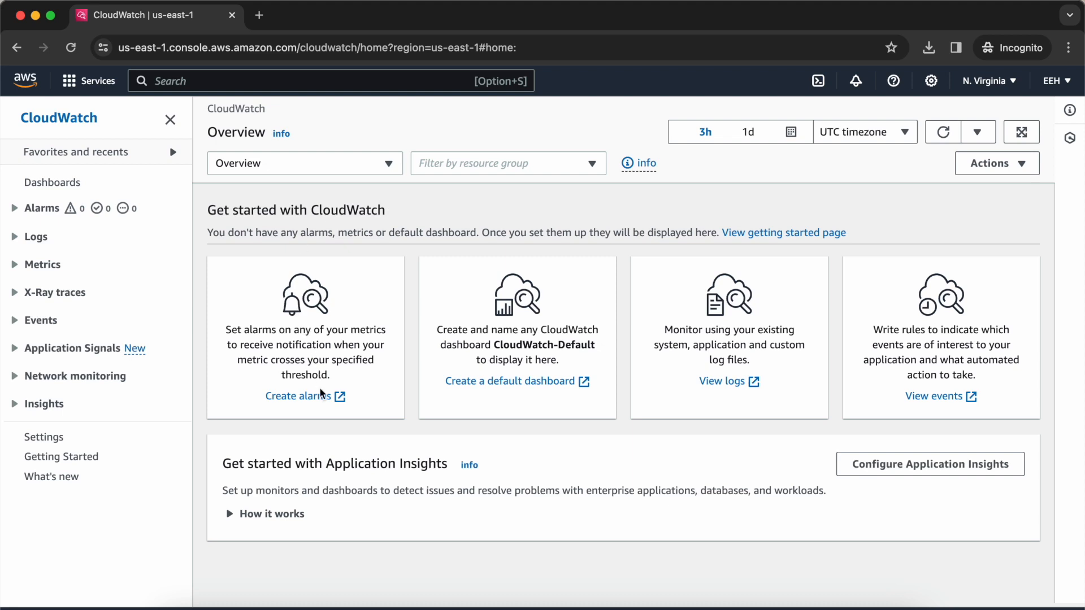
left_click(299, 396)
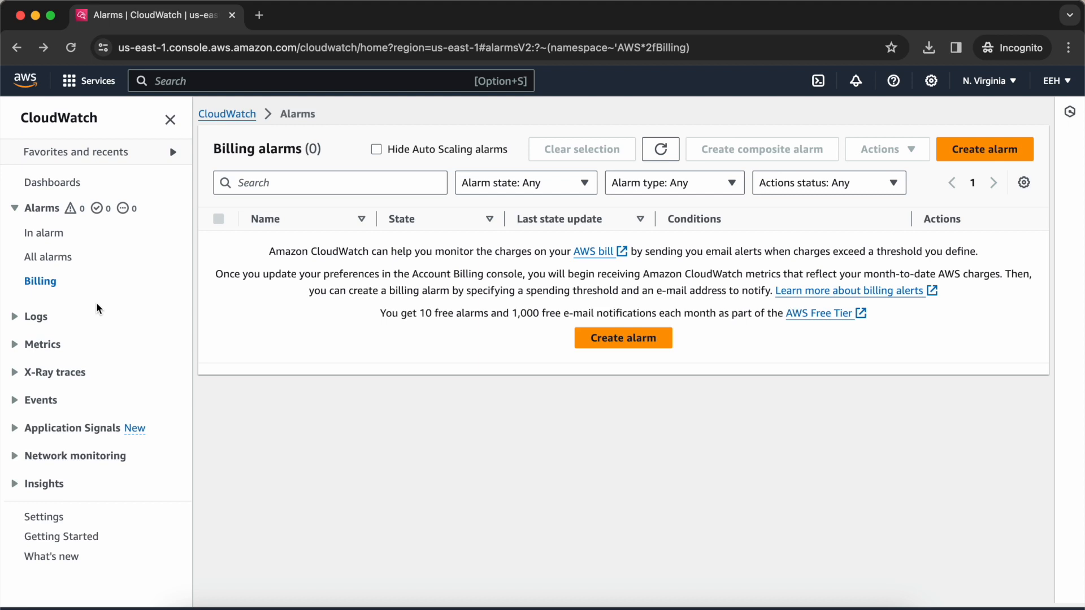
Start creating a billing alarm and set the currency of its EstimatedCharges metric to GB.
left_click(38, 279)
left_click(632, 342)
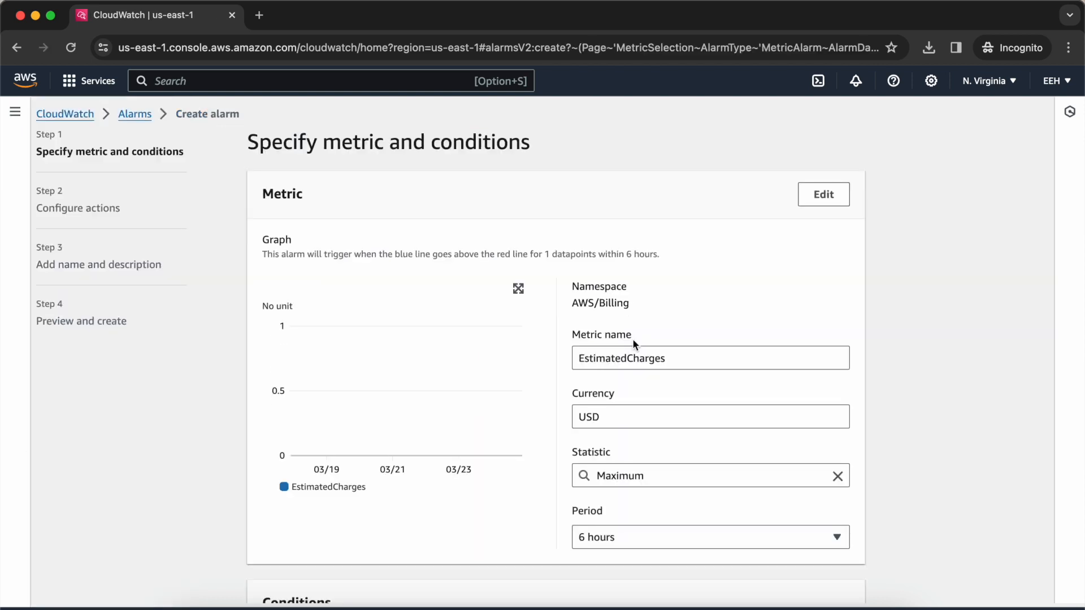
left_click(619, 417)
key("BackSpace")
key("BackSpace")
key("BackSpace")
type("GB")
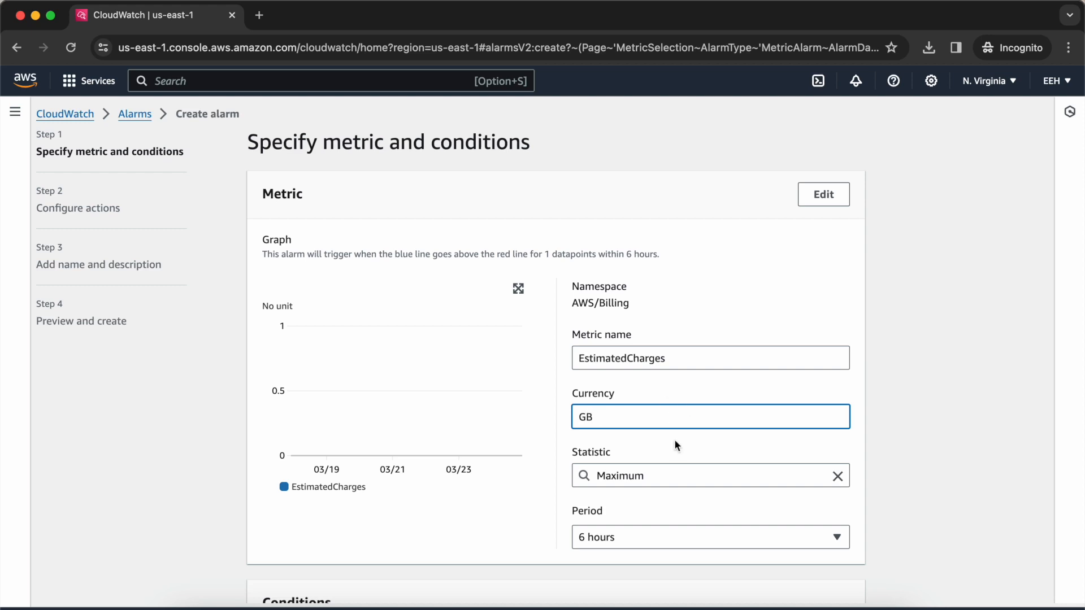
Set the static alarm condition to EstimatedCharges greater than 5 and continue to the alarm actions.
scroll(674, 440, "down", 3)
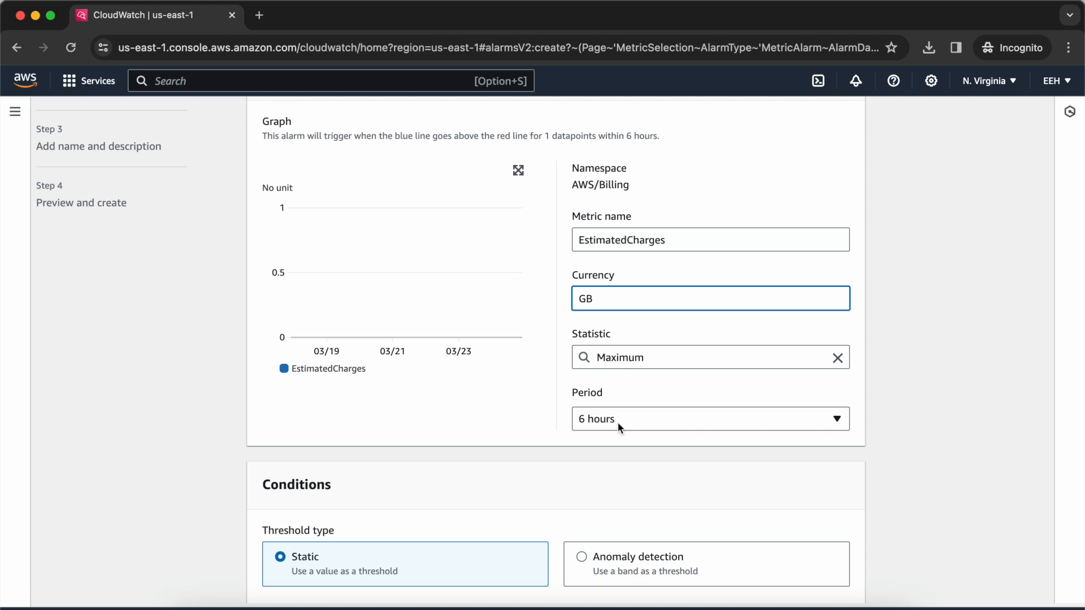
scroll(618, 427, "down", 5)
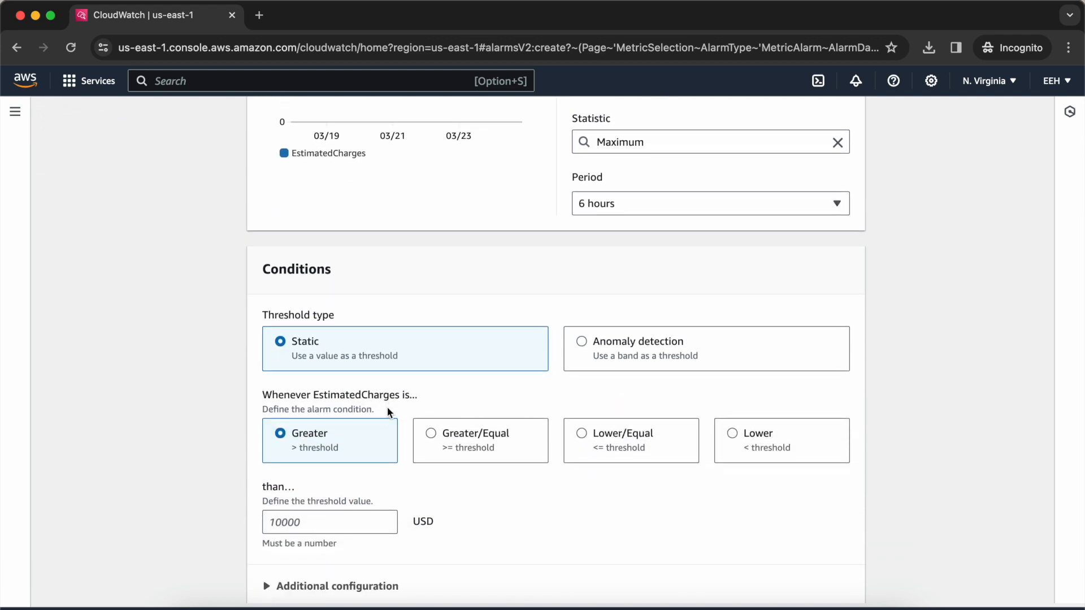
left_click(321, 525)
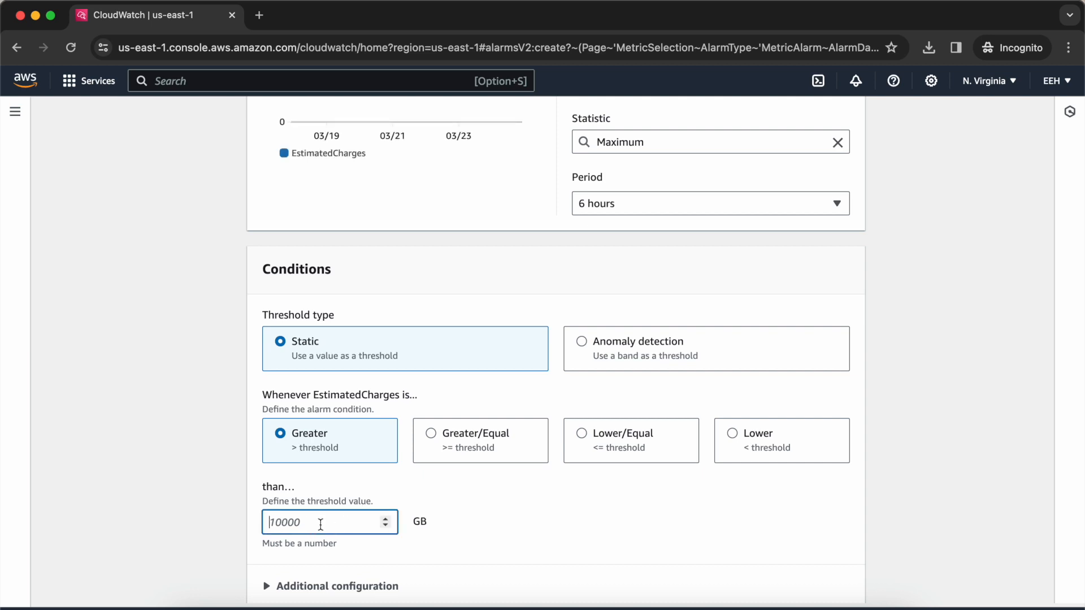
type("5")
left_click(487, 544)
scroll(487, 542, "down", 2)
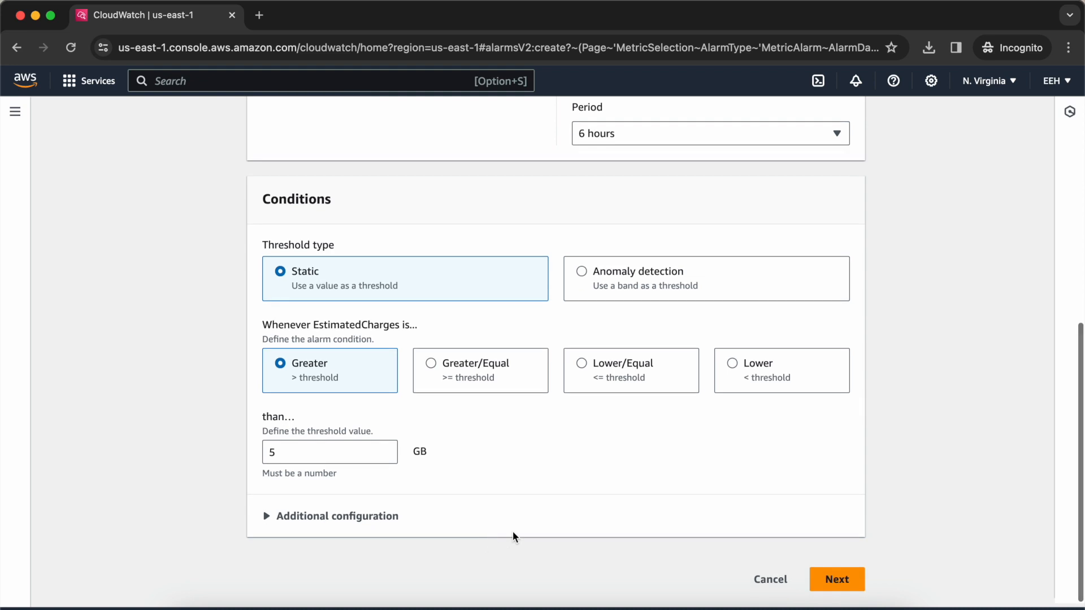
left_click(847, 590)
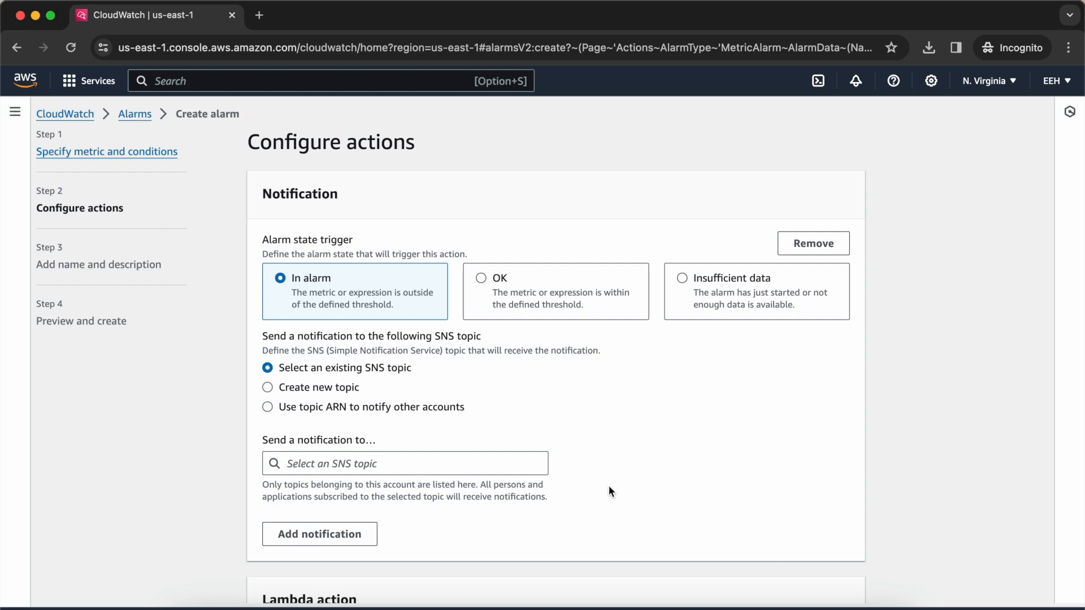
Create a new SNS topic, Default_CloudWatch_Alarms_Topic, with the recipient's email address for the In alarm notification, and continue to the naming step.
left_click(422, 465)
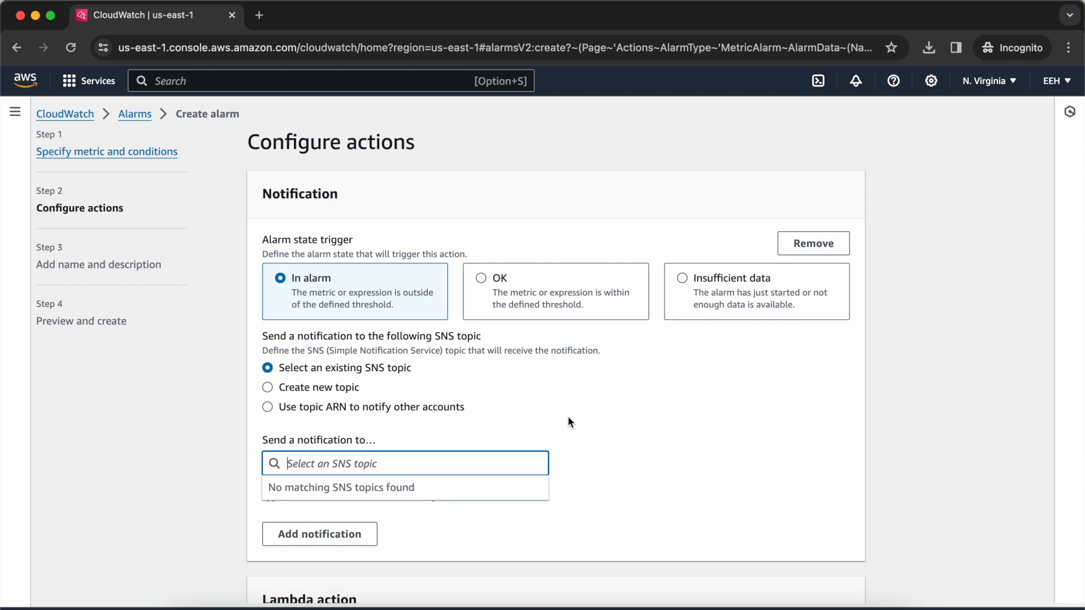
scroll(568, 416, "down", 3)
left_click(281, 309)
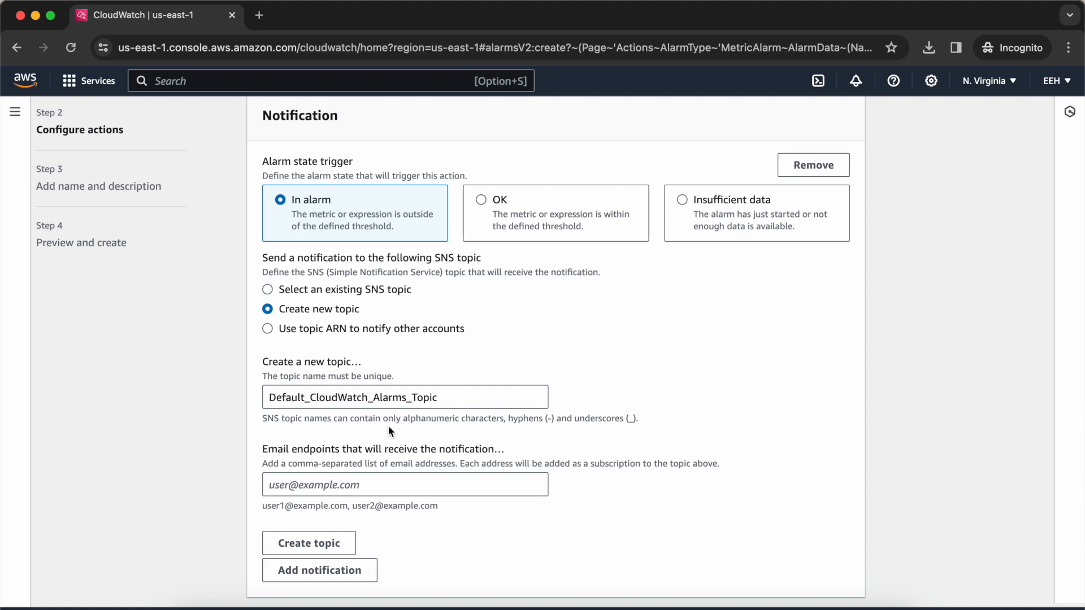
left_click(380, 487)
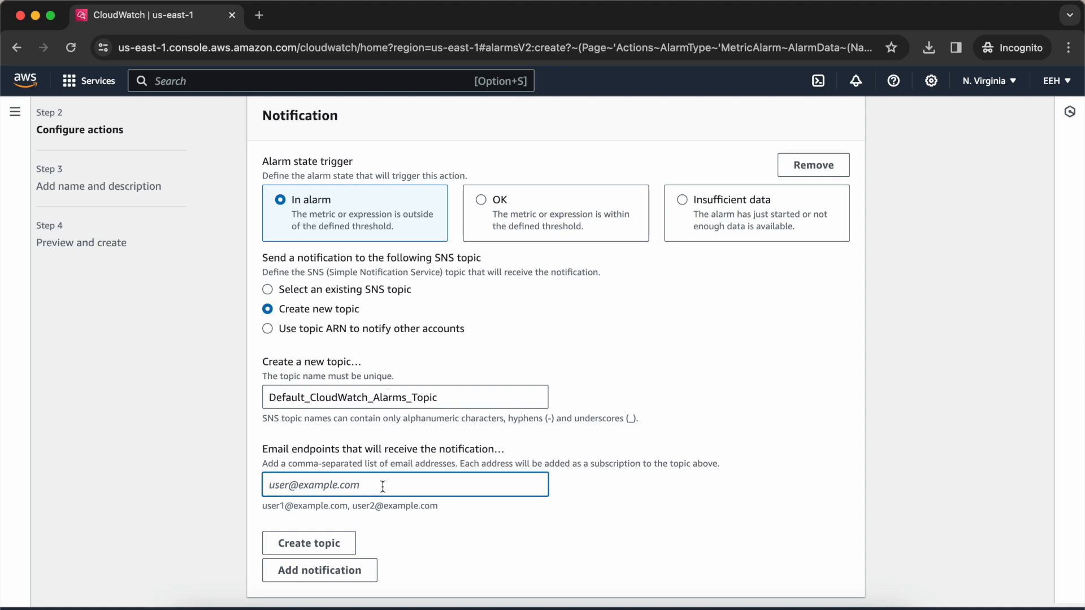
left_click(383, 487)
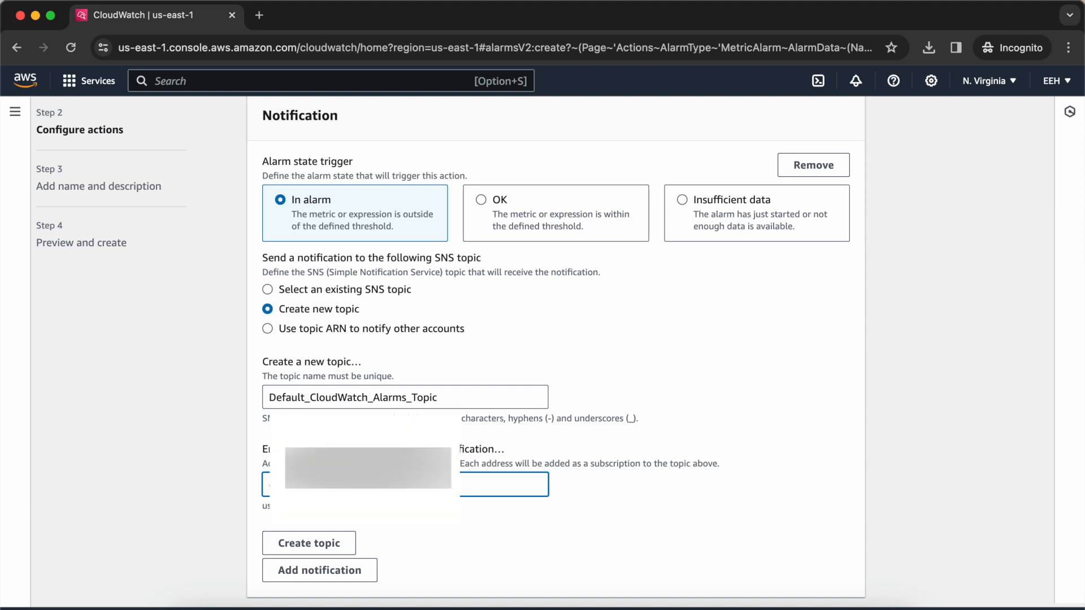
left_click(308, 545)
scroll(785, 495, "down", 10)
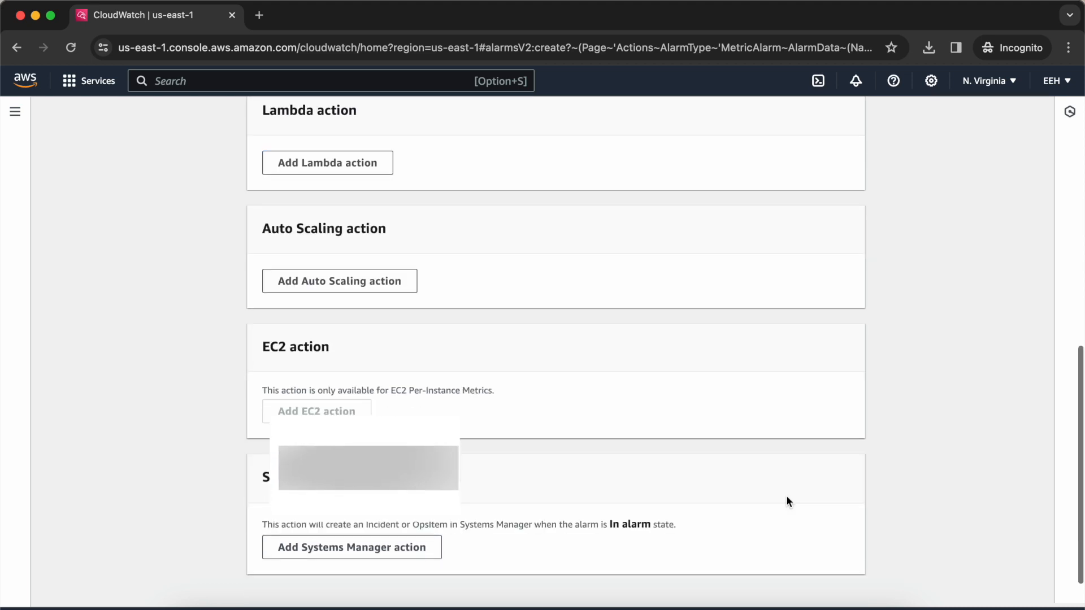
left_click(846, 583)
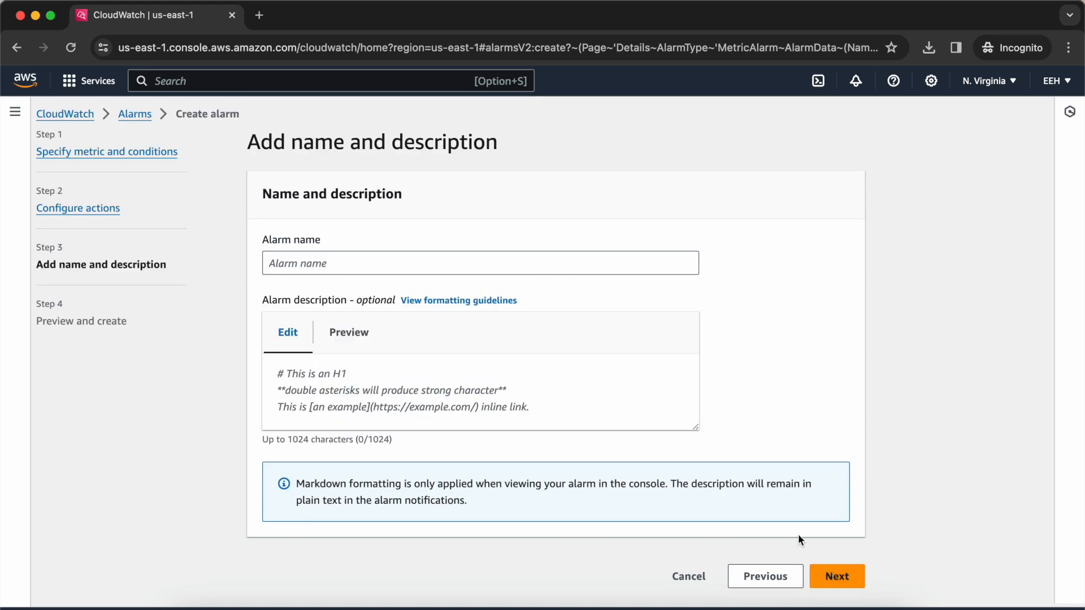
Name the alarm EEH2, leave its description empty, and continue to the preview.
left_click(566, 253)
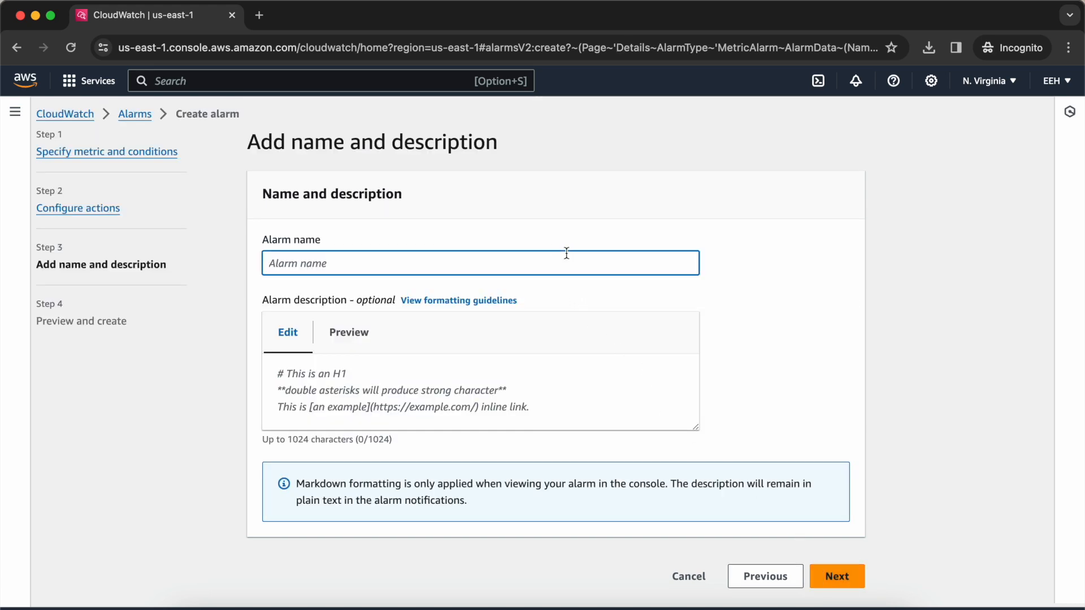
type("EEH2")
left_click(837, 577)
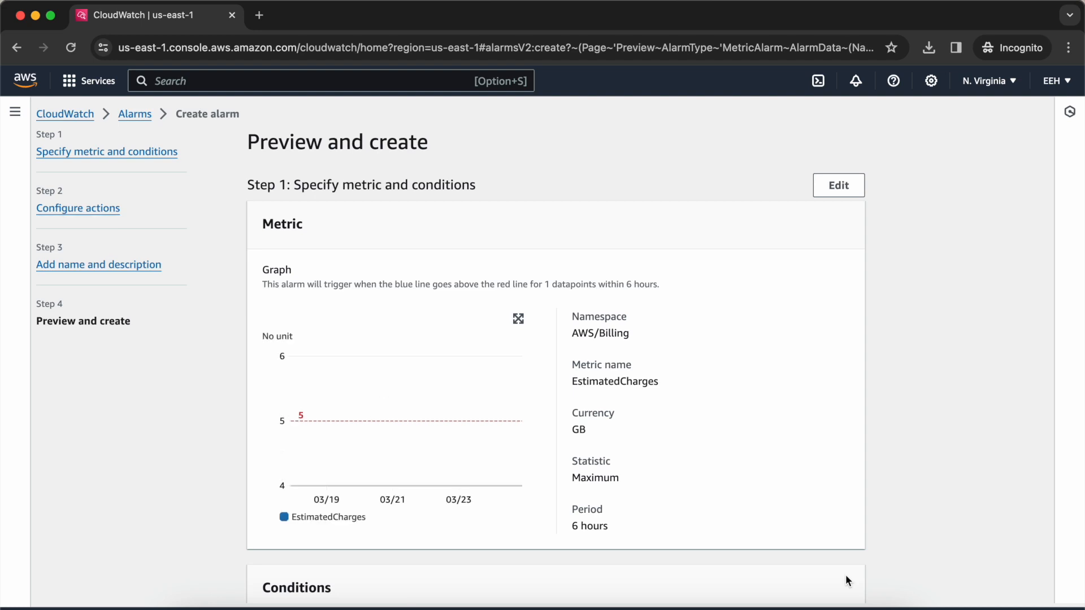
Review the alarm's metric, threshold condition, notification action and name in the preview.
scroll(845, 574, "down", 5)
scroll(846, 581, "down", 6)
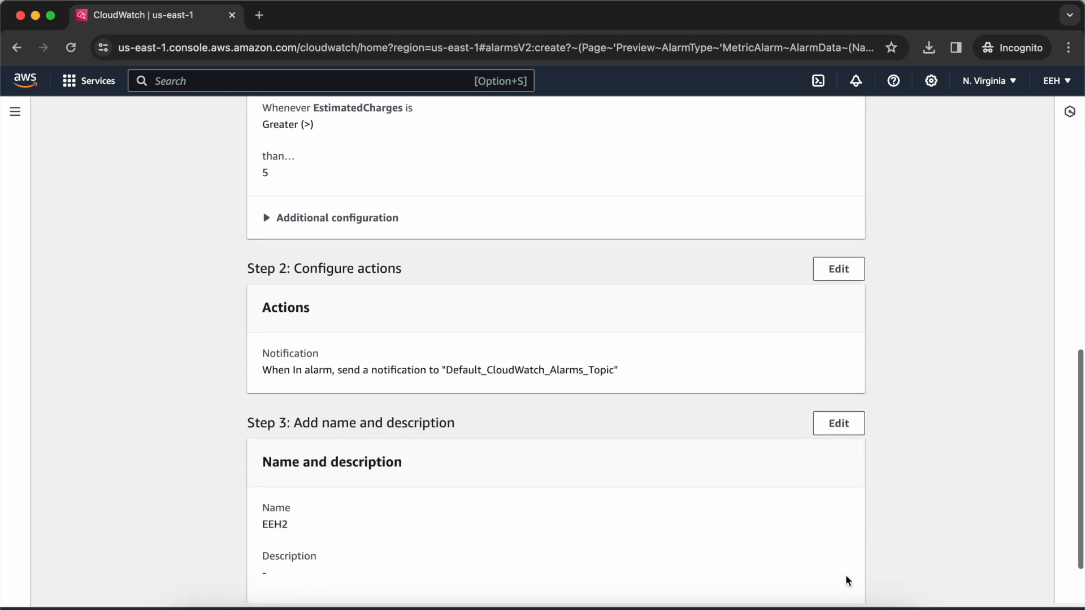
scroll(845, 575, "down", 1)
scroll(845, 574, "up", 11)
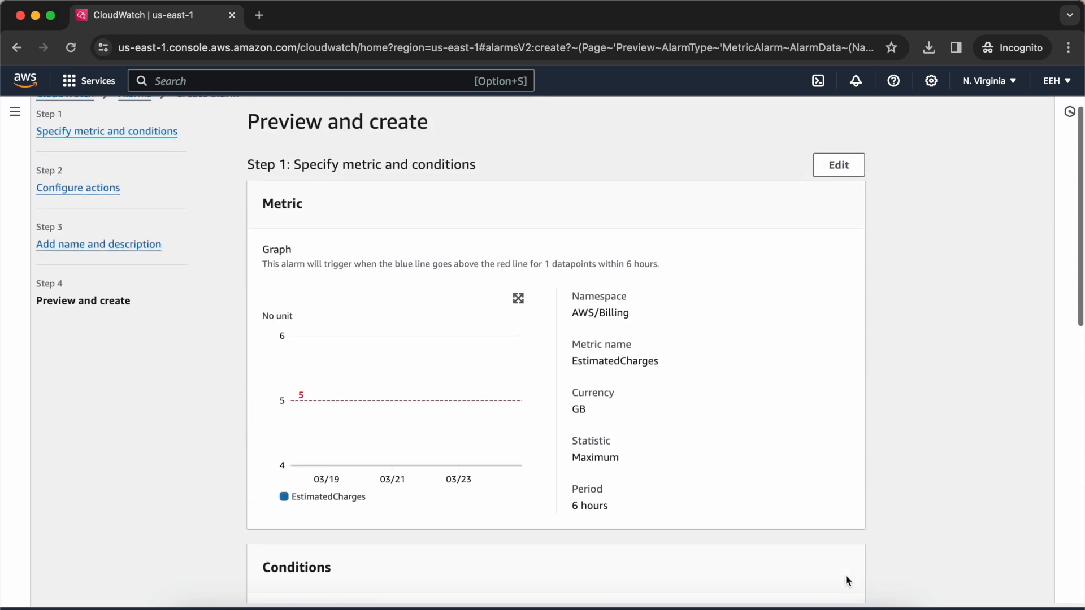
scroll(845, 574, "up", 1)
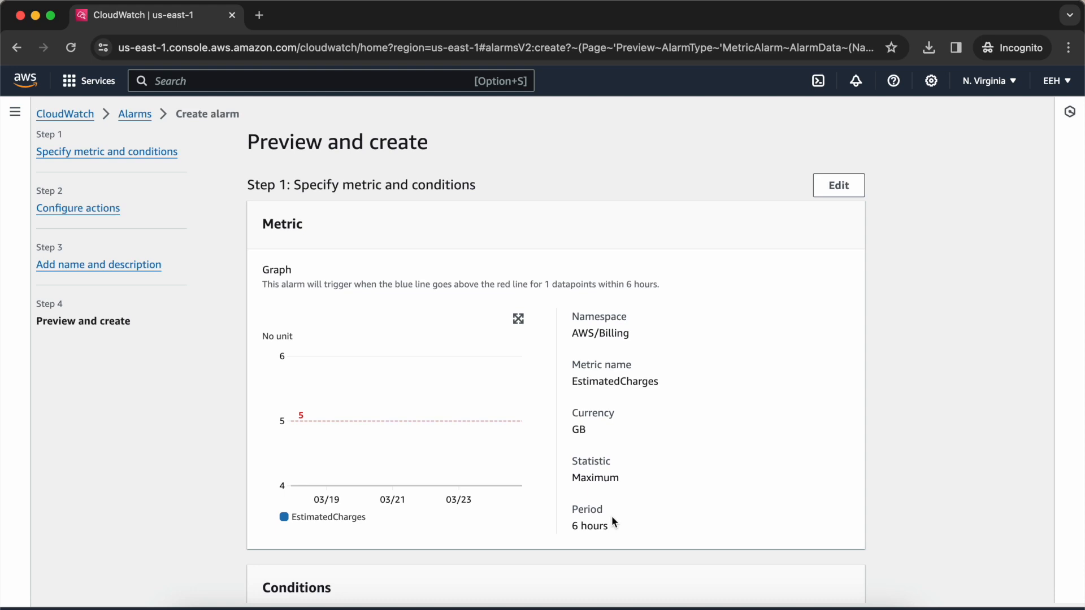
scroll(612, 516, "down", 5)
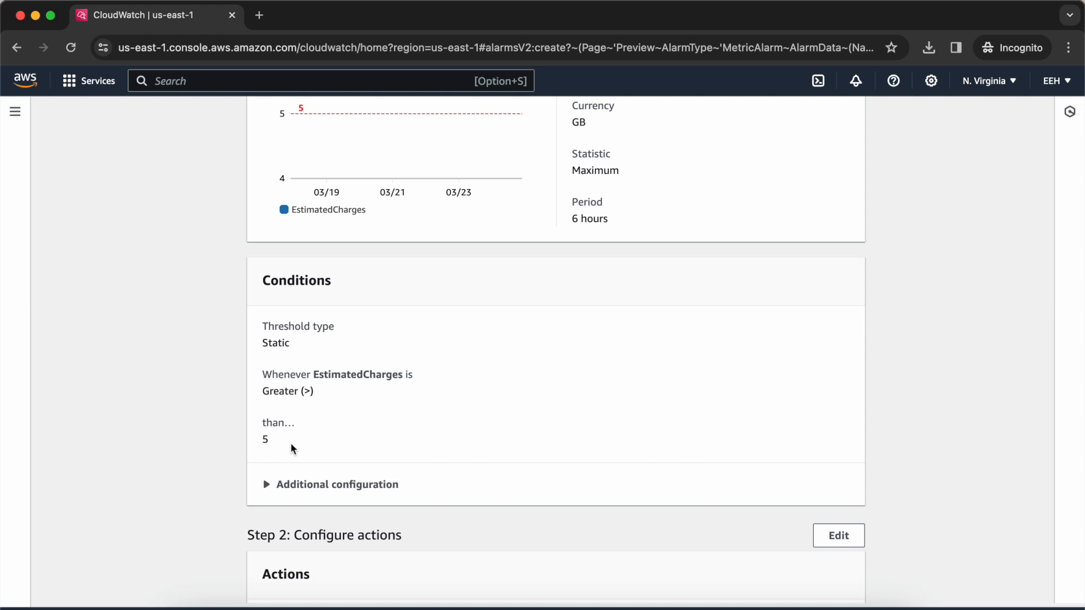
scroll(293, 448, "down", 4)
scroll(290, 443, "down", 2)
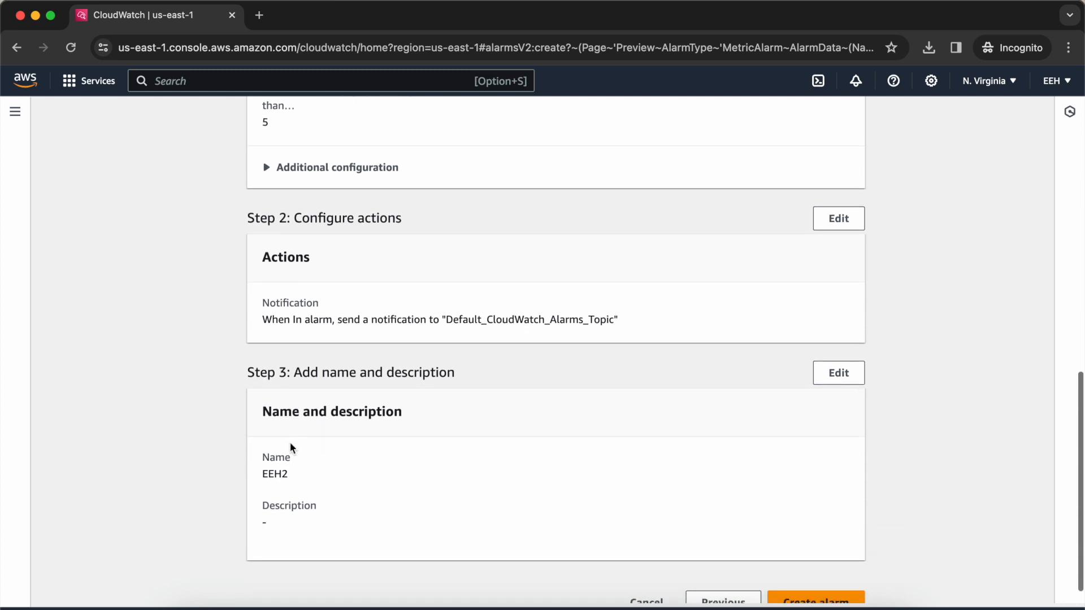
scroll(294, 485, "down", 1)
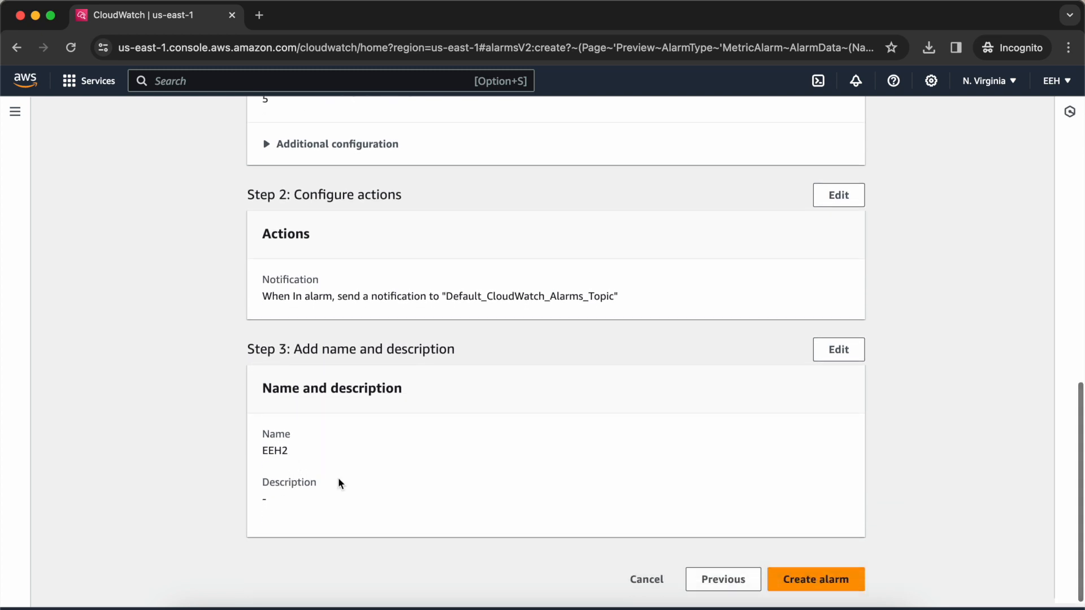
Create the billing alarm and dismiss the feedback form without submitting it.
left_click(831, 580)
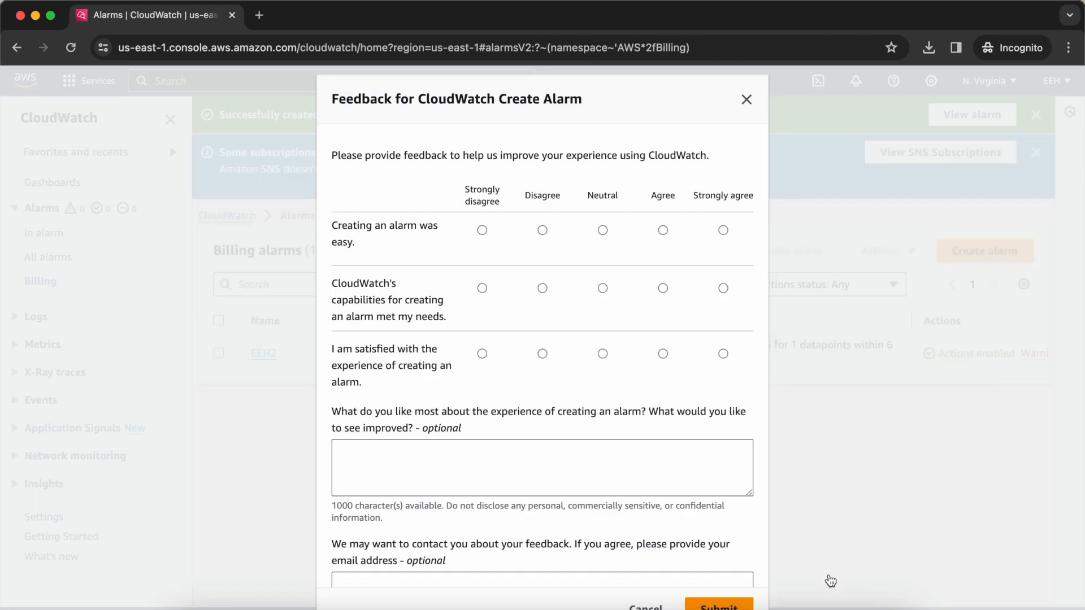
scroll(830, 580, "down", 1)
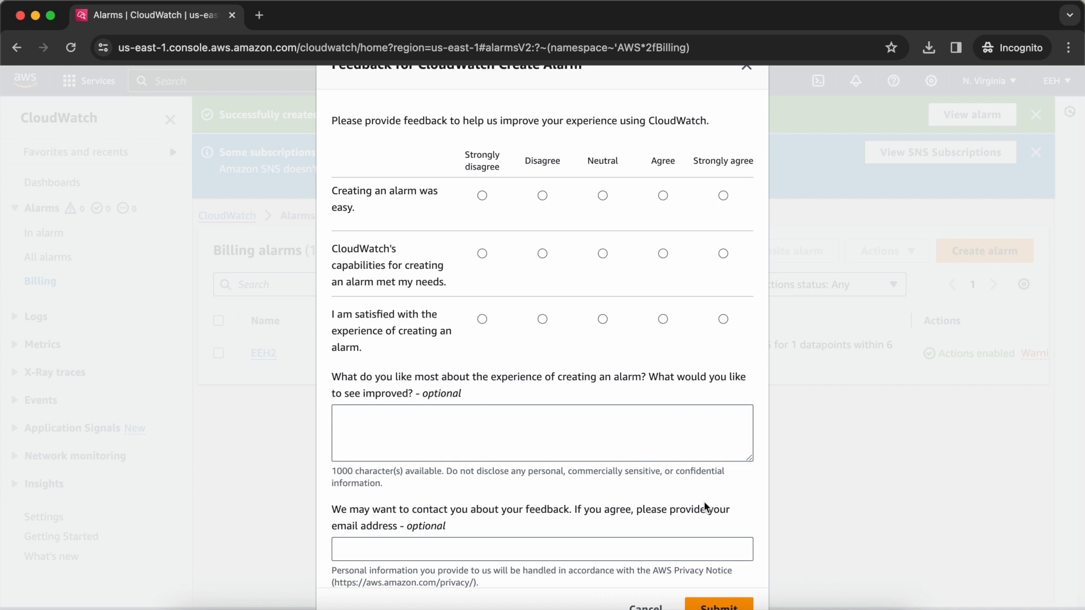
scroll(701, 504, "up", 1)
scroll(690, 500, "down", 1)
scroll(691, 499, "down", 1)
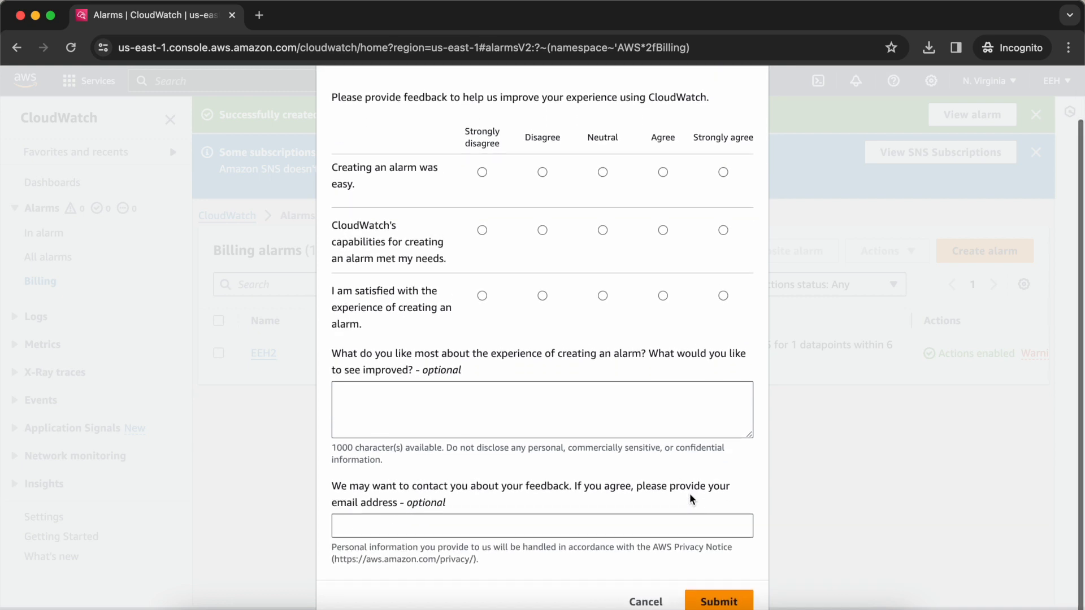
scroll(691, 500, "up", 2)
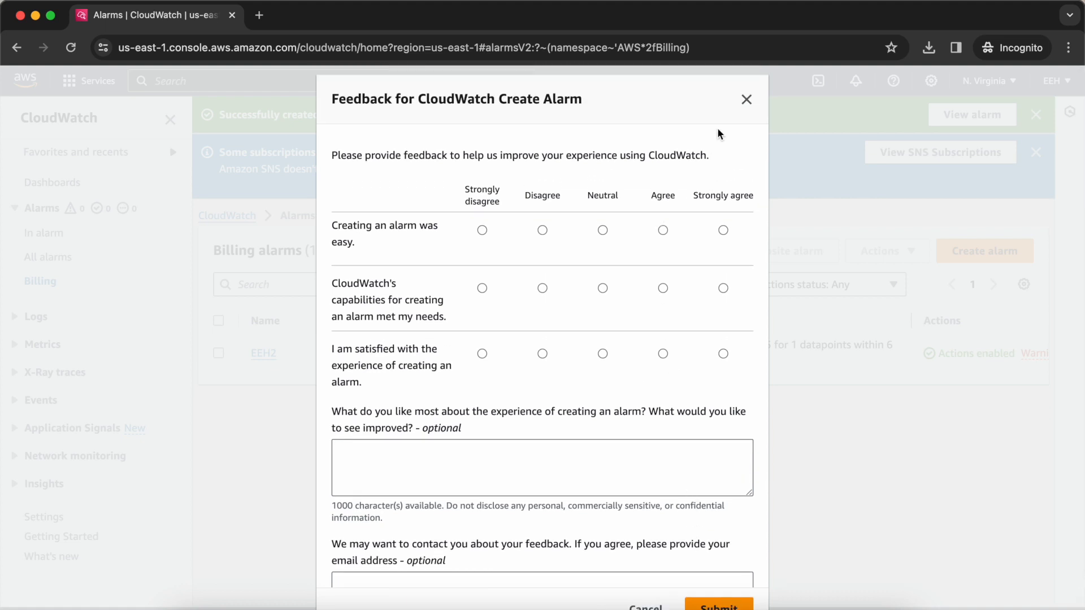
left_click(747, 100)
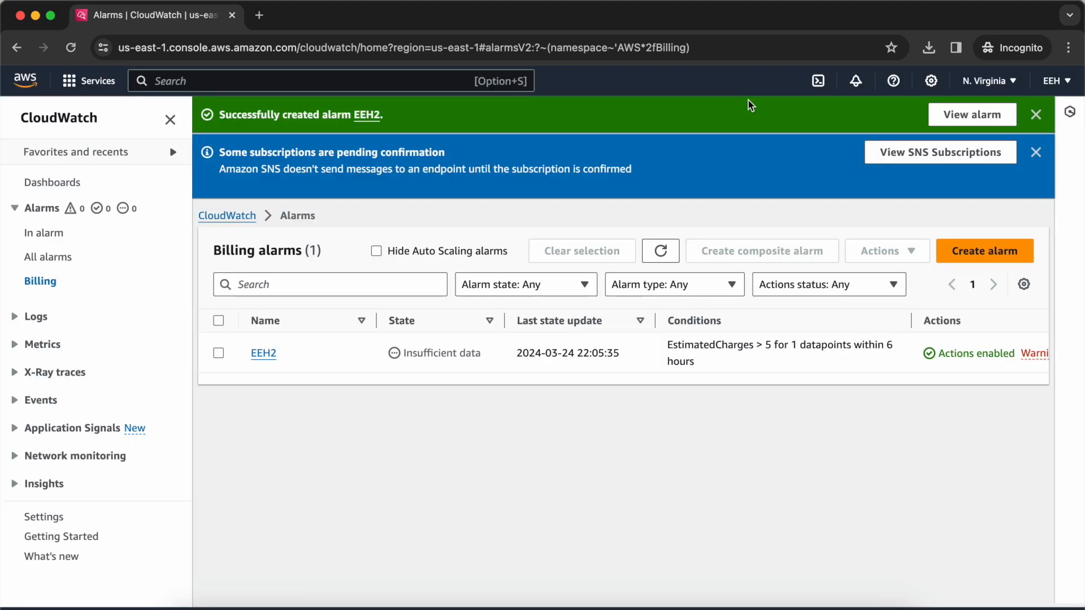